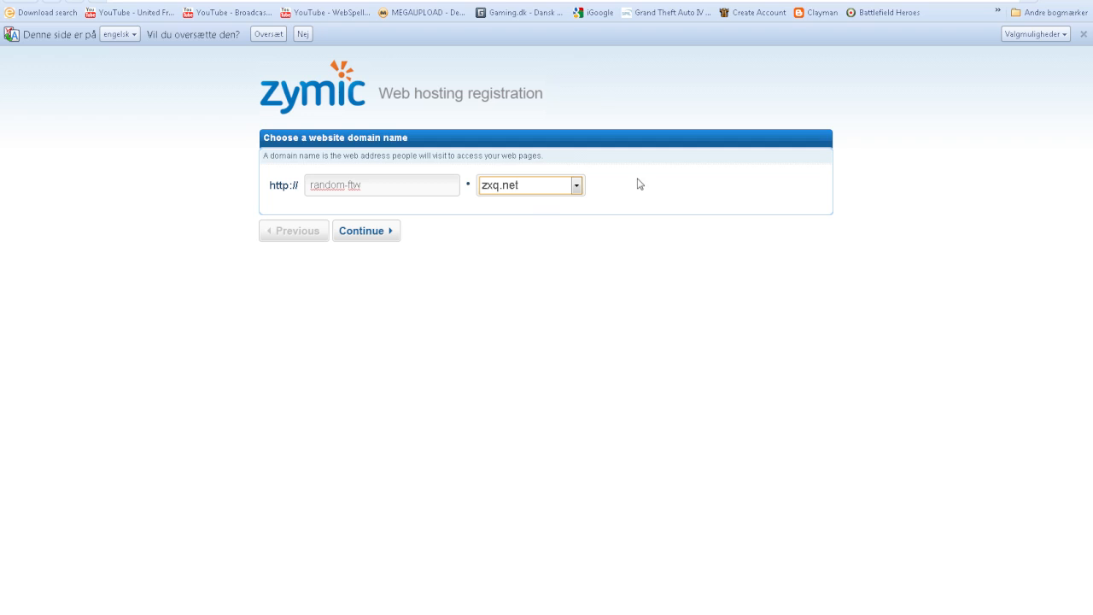
- Confirm the random-ftw domain on zxq.net and enter the website password in both fields
click(396, 233)
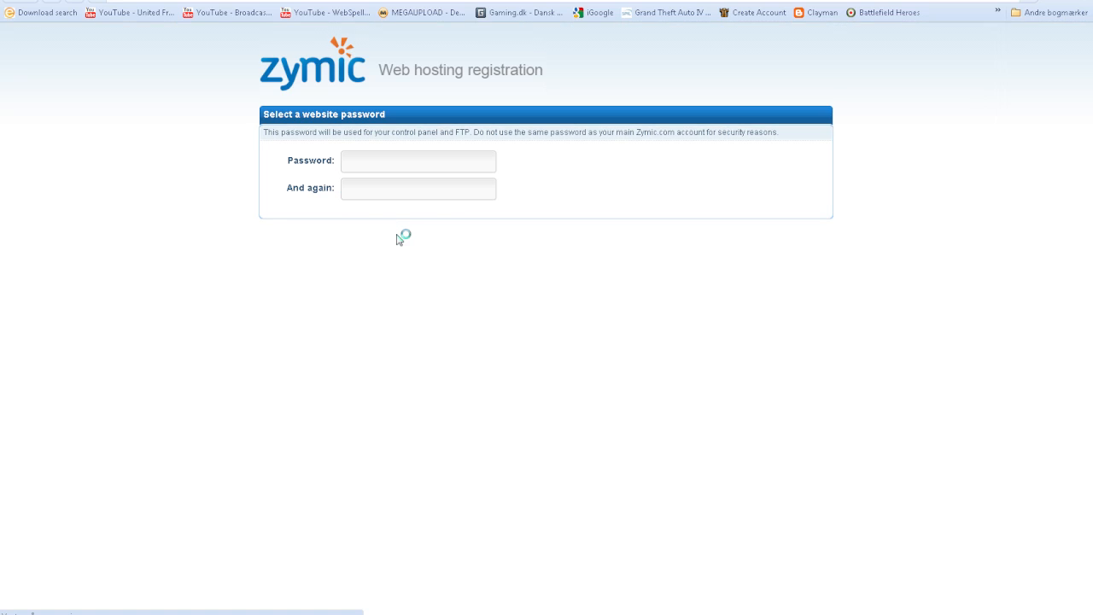
text(••••••)
key(Tab)
text(•••••••)
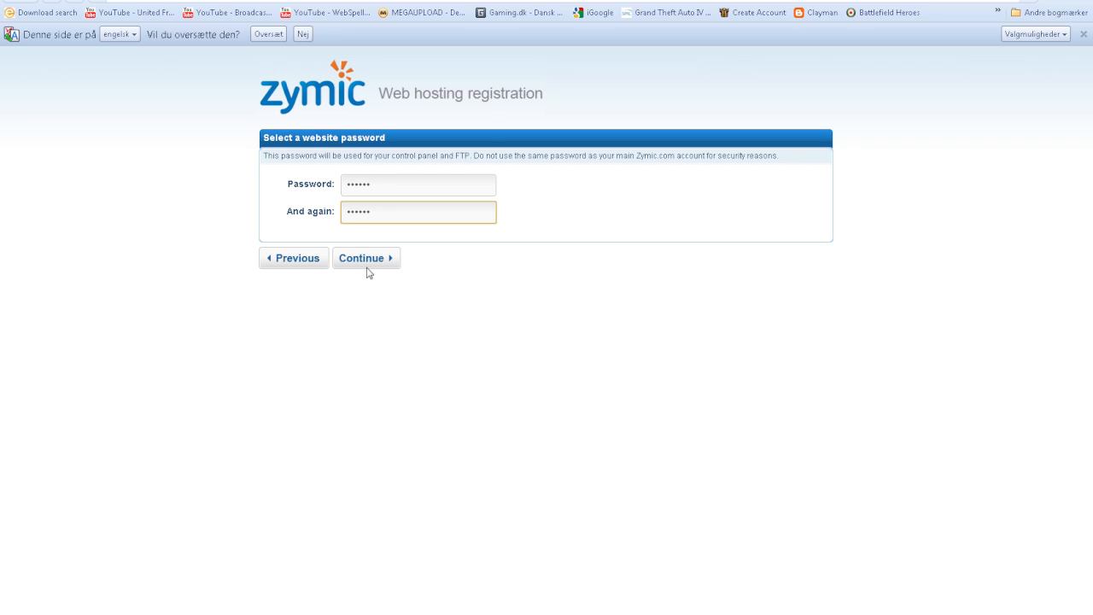
- Retype the website password and submit it to reach the terms
click(383, 173)
drag(382, 182, 345, 184)
text(••••••)
click(386, 256)
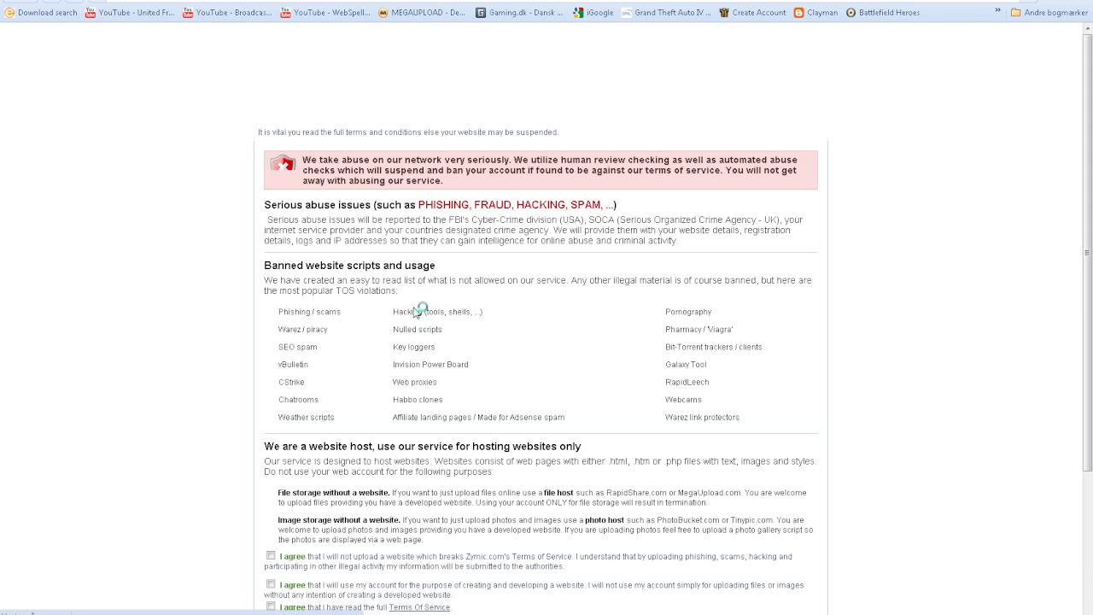
- Tick all three I agree boxes, enter the verification words and create the website account
scroll(341, 367, down, 2)
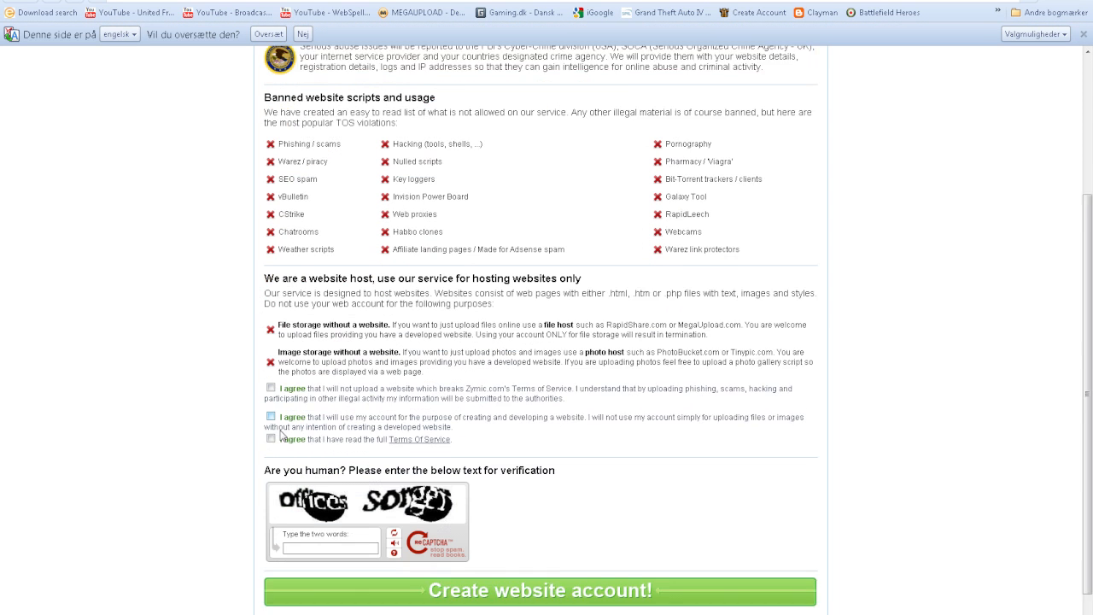
scroll(282, 435, down, 1)
click(271, 364)
click(271, 392)
click(271, 415)
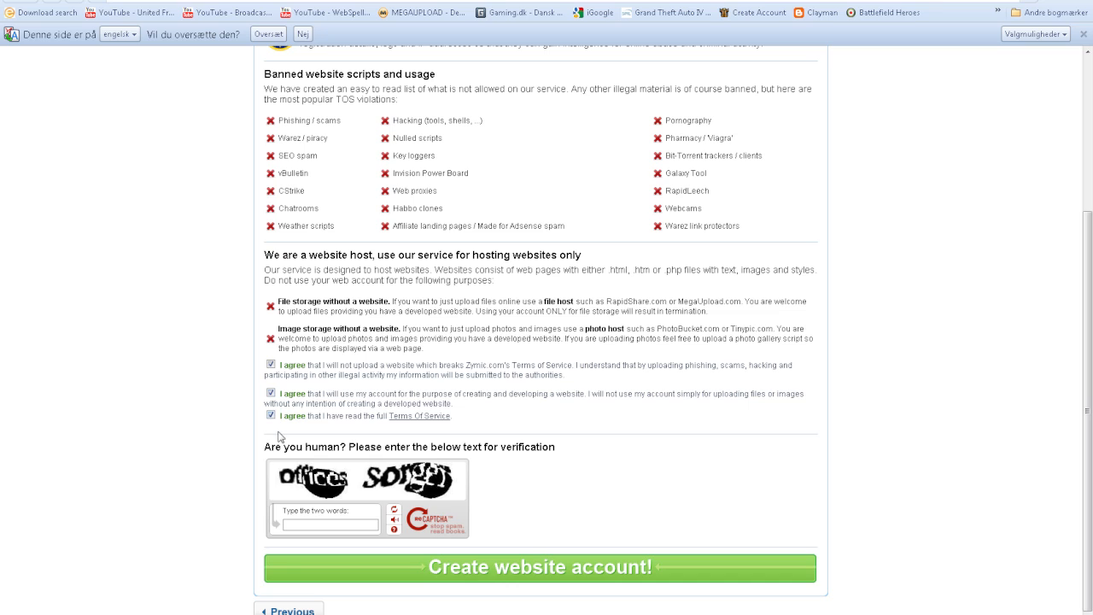
click(296, 524)
text(offices songer)
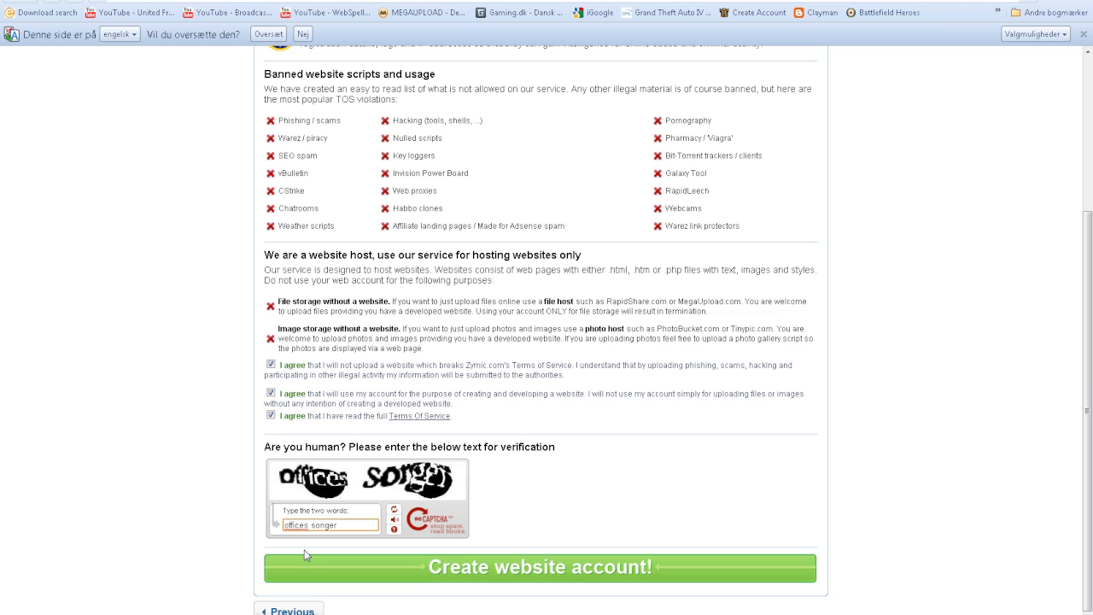
key(Left)
key(Left)
key(Left)
click(485, 577)
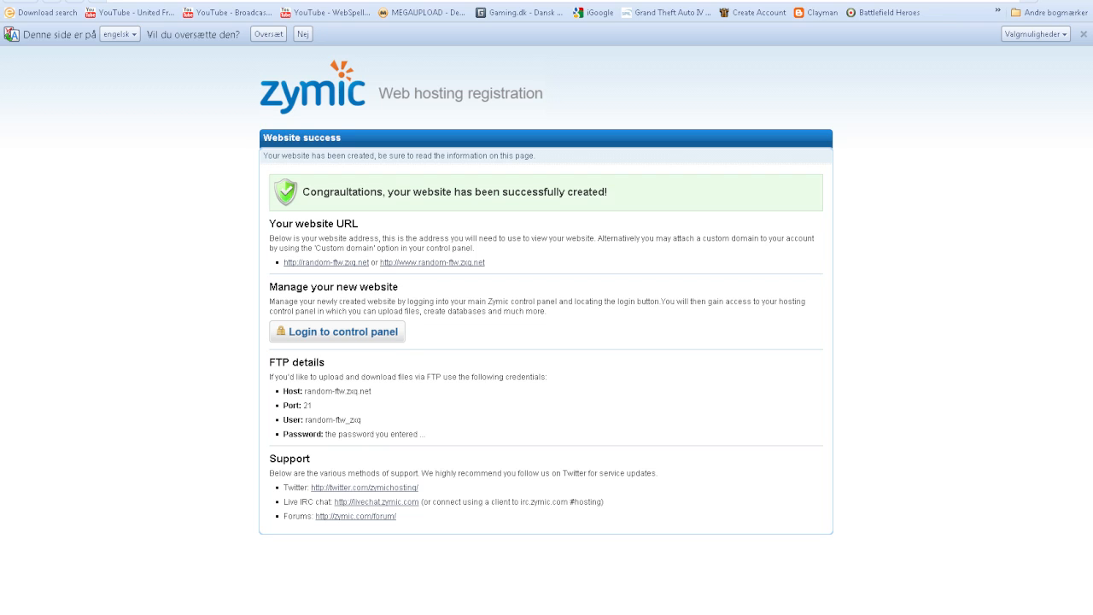
- Switch to the webSPELL.org tab and show the webSPELL Releases download category
click(436, 1)
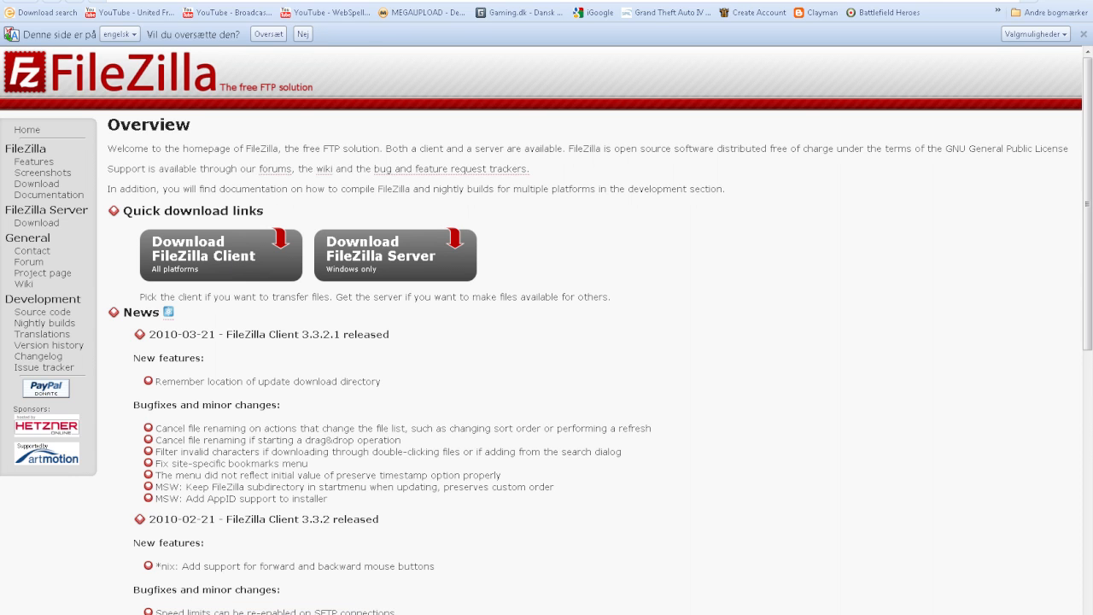
key(ctrl+Tab)
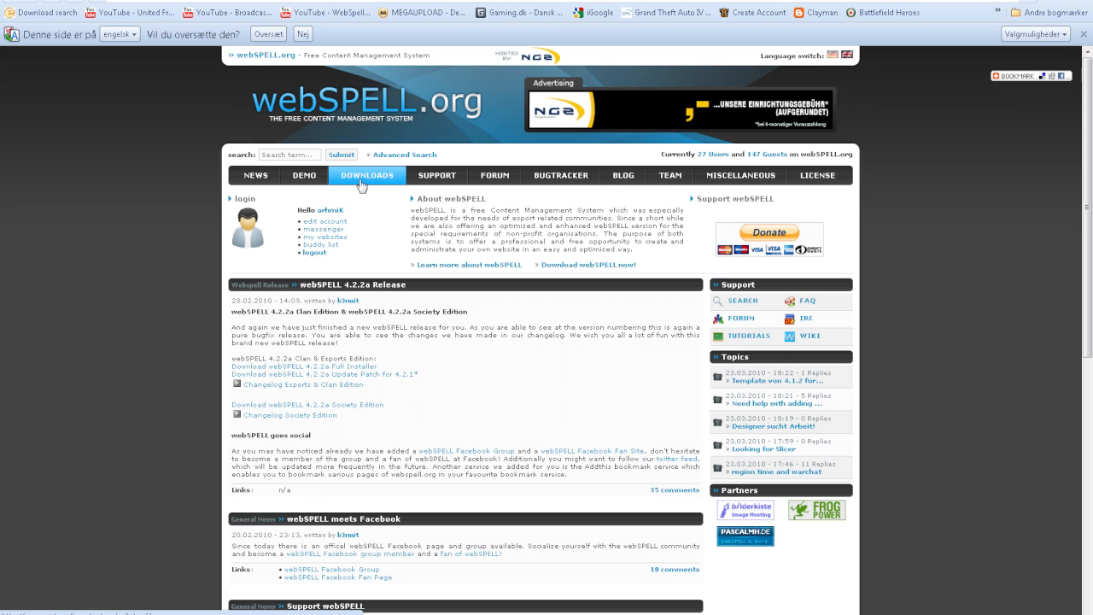
click(360, 180)
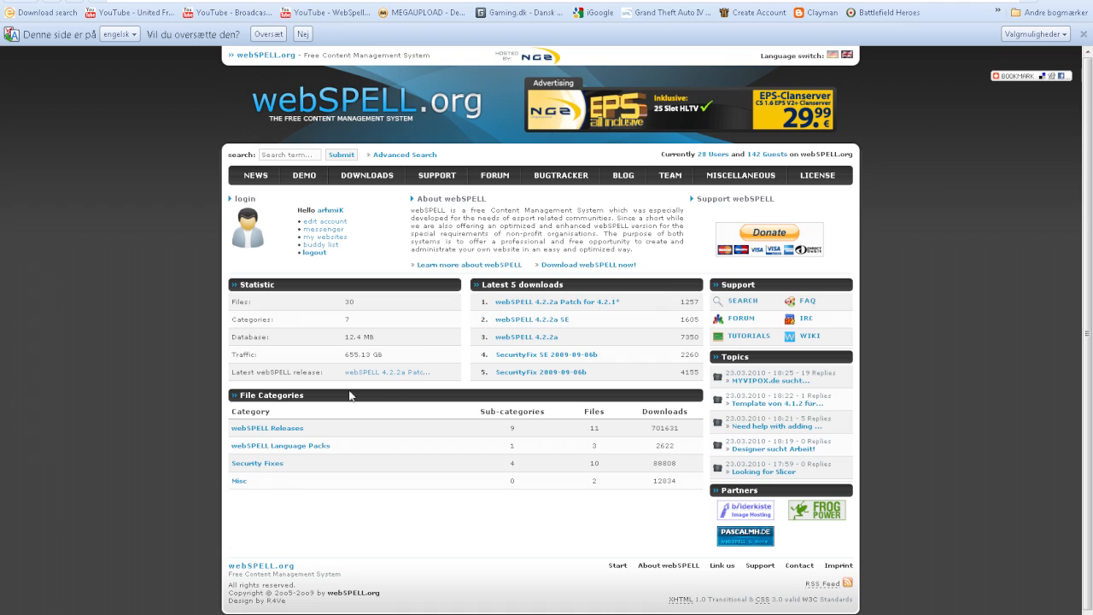
click(278, 433)
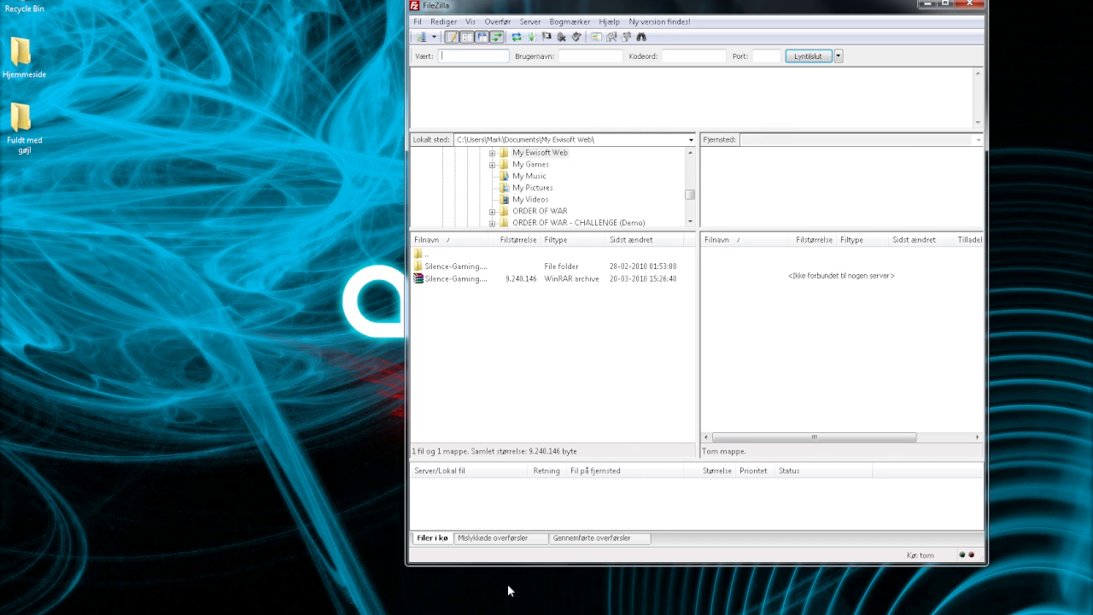
- Tile the browser left and FileZilla right, and paste host random-ftw.zxq.net into FileZilla
drag(545, 12, 492, 0)
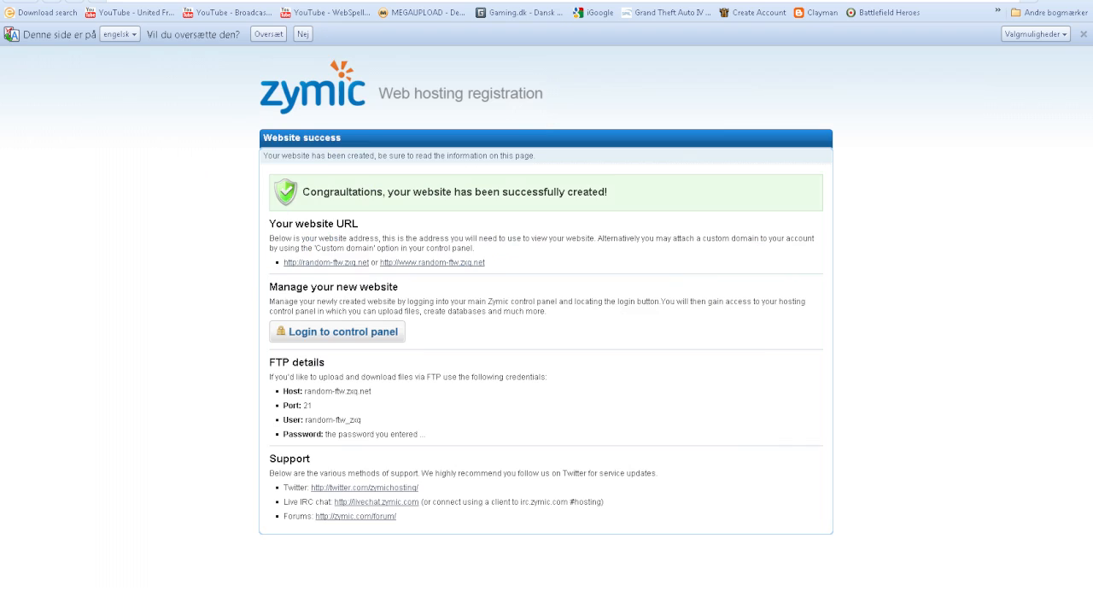
drag(547, 1, 256, 2)
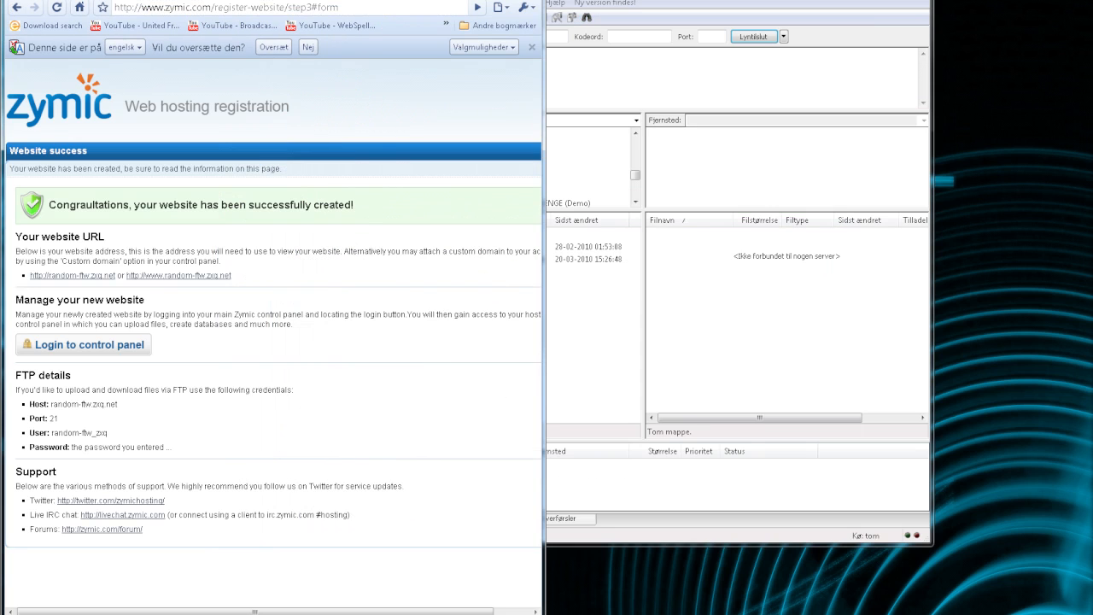
drag(734, 0, 1091, 1)
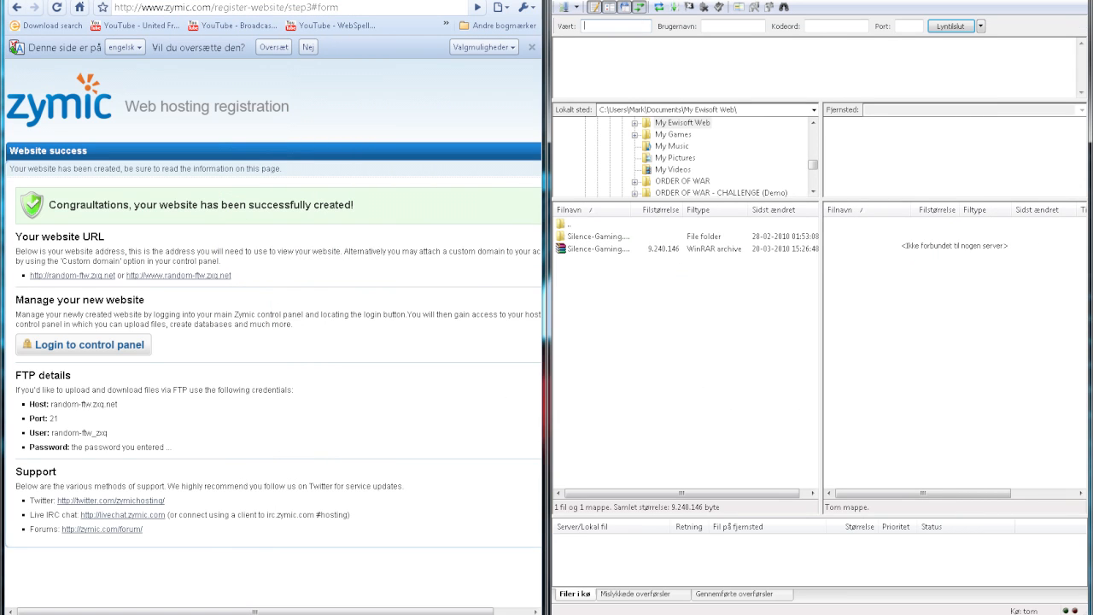
drag(121, 408, 53, 405)
right_click(75, 403)
click(109, 411)
right_click(608, 27)
click(649, 83)
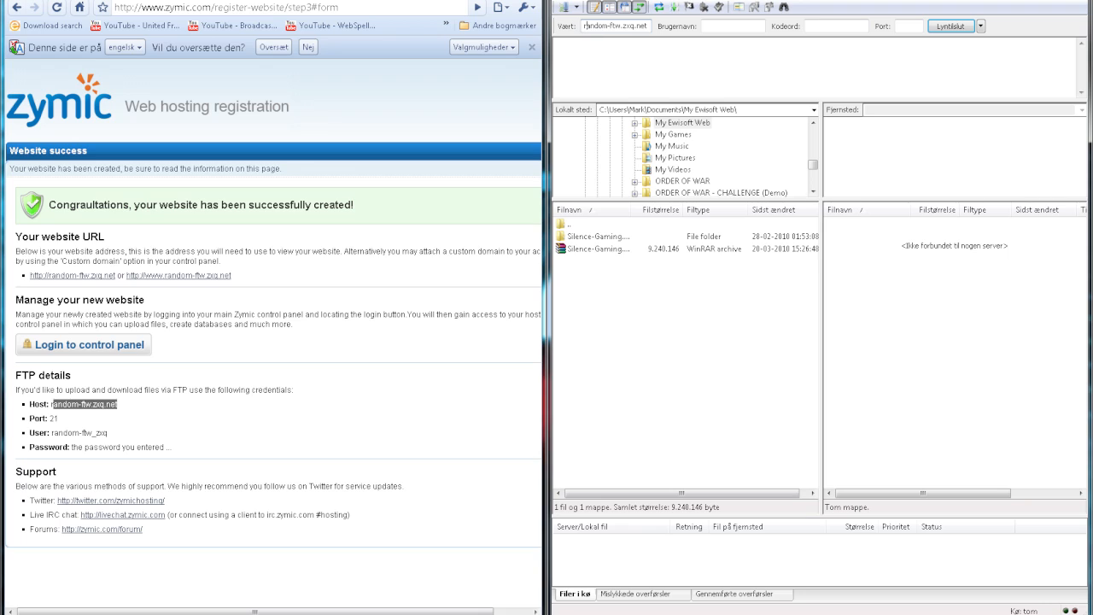
- Enter the site's FTP username and FTP password in FileZilla
key(Tab)
text(random-ftw_zxq)
click(825, 27)
text(••••••••)
key(BackSpace)
key(BackSpace)
key(BackSpace)
key(BackSpace)
key(BackSpace)
key(BackSpace)
key(BackSpace)
key(BackSpace)
text(•••••21)
- Quick-connect to the FTP server and delete index.html from the remote root
click(963, 31)
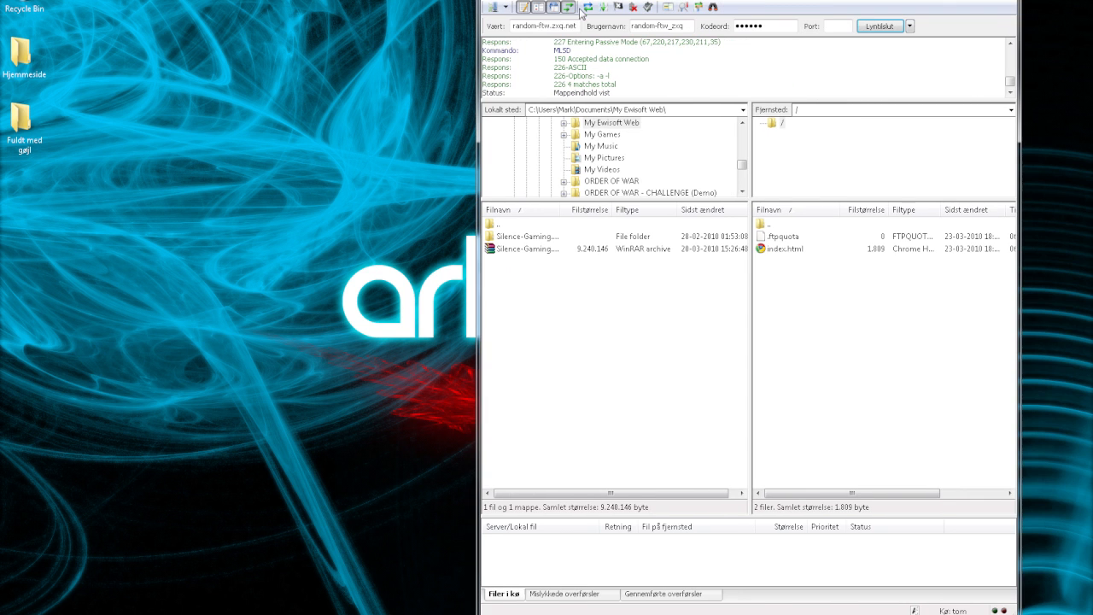
click(779, 249)
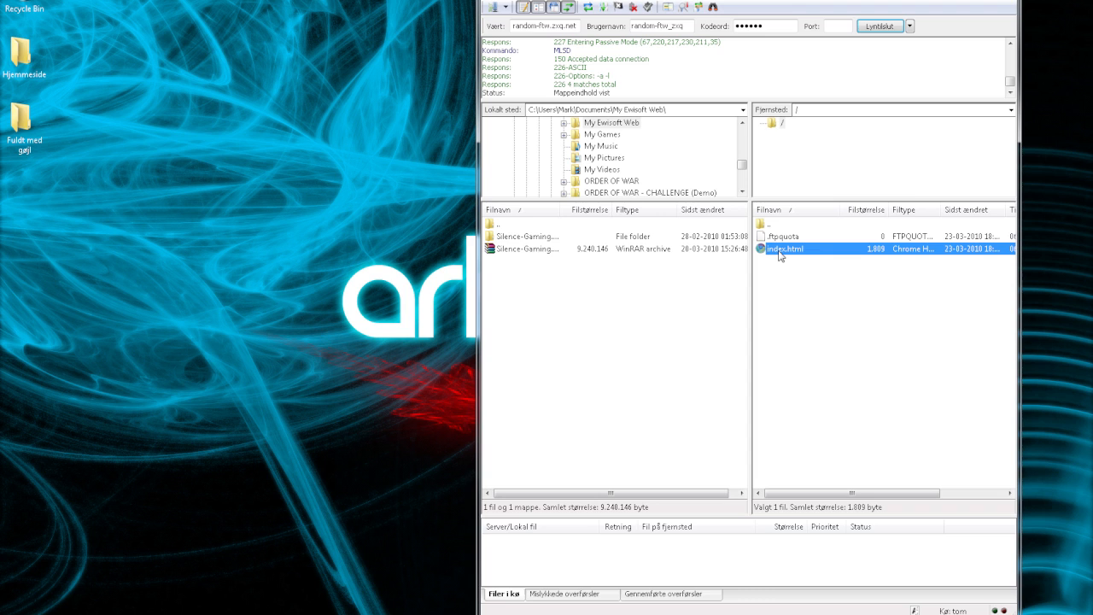
right_click(791, 251)
click(816, 336)
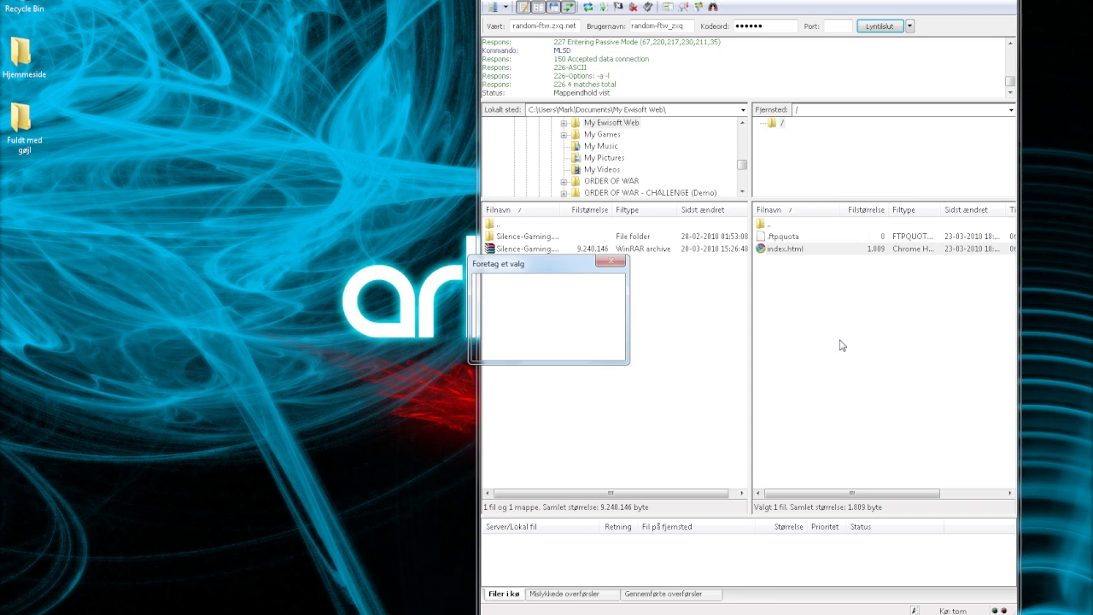
click(528, 344)
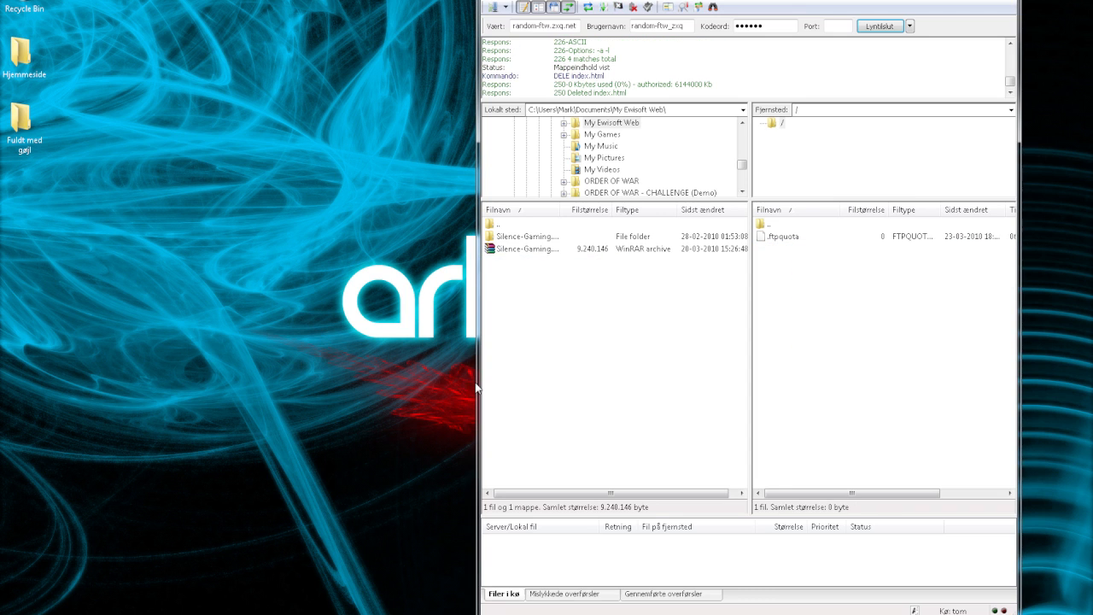
- Open Hjemmeside > Webspell > webSPELL4.2.2a > _mysql in Notepad and narrow the Notepad window
double_click(23, 75)
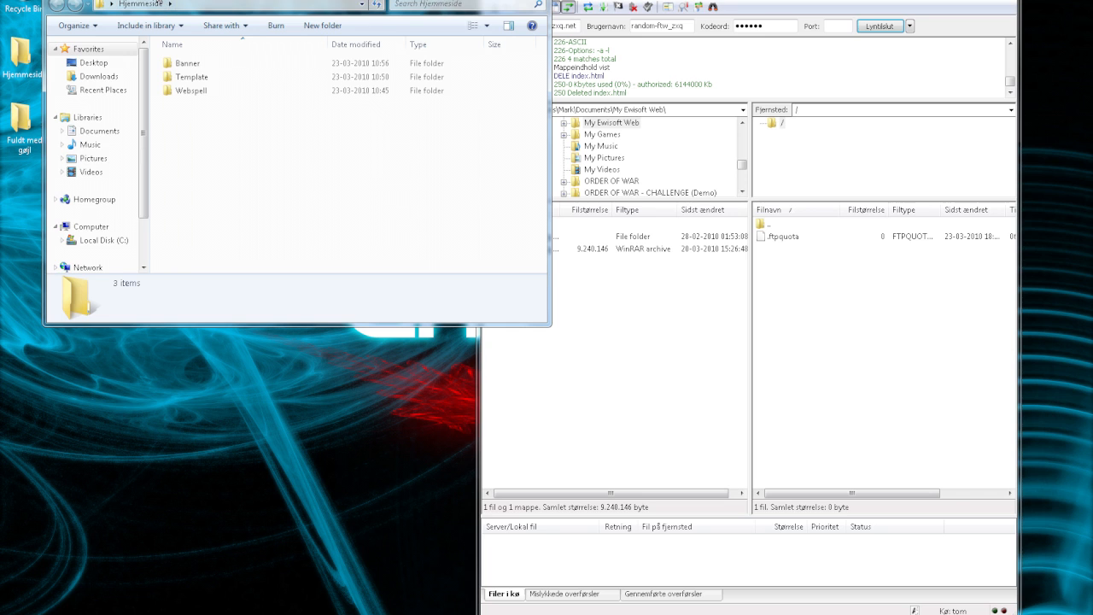
double_click(205, 91)
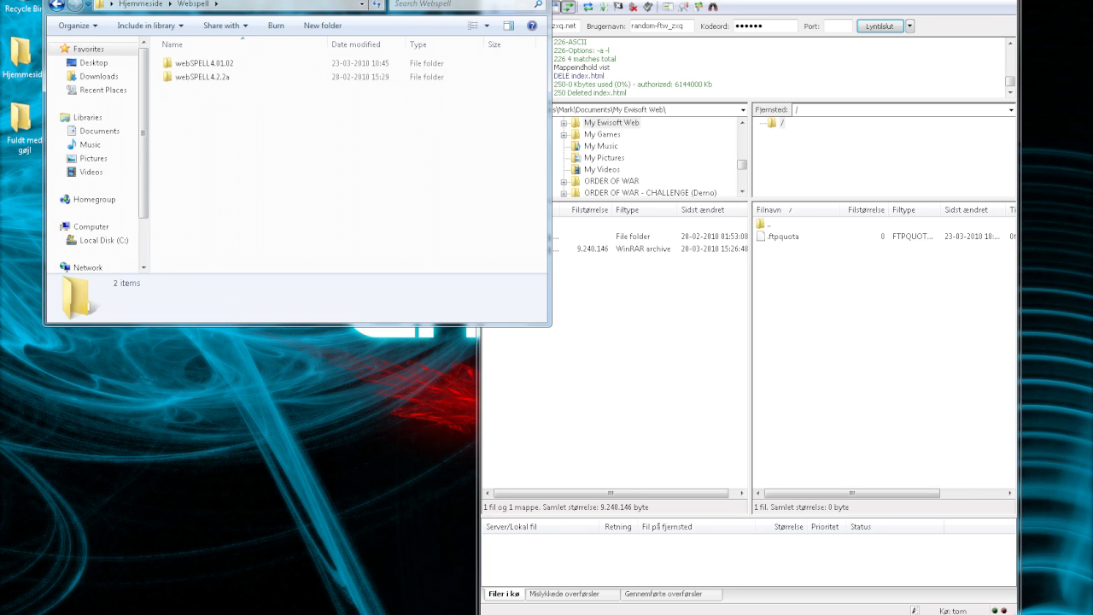
click(155, 89)
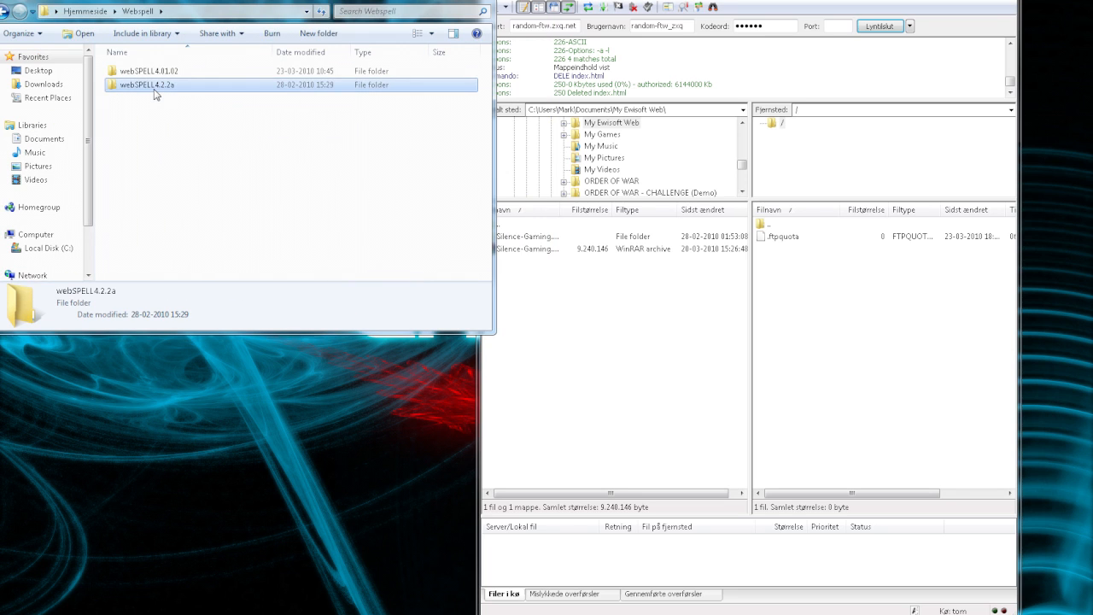
double_click(155, 90)
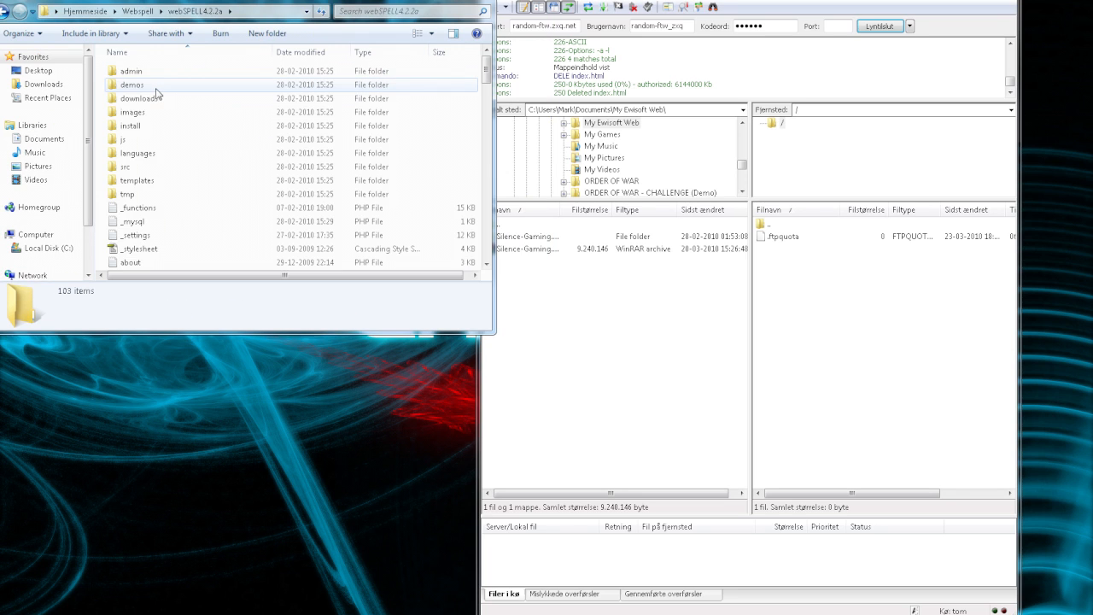
click(175, 222)
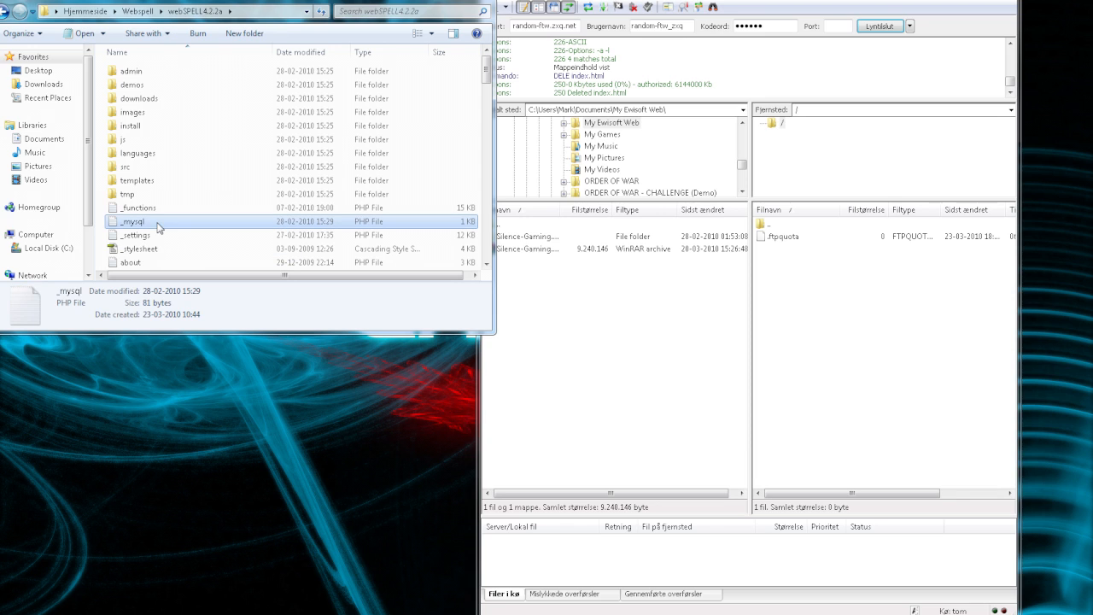
double_click(164, 222)
drag(598, 4, 85, 1)
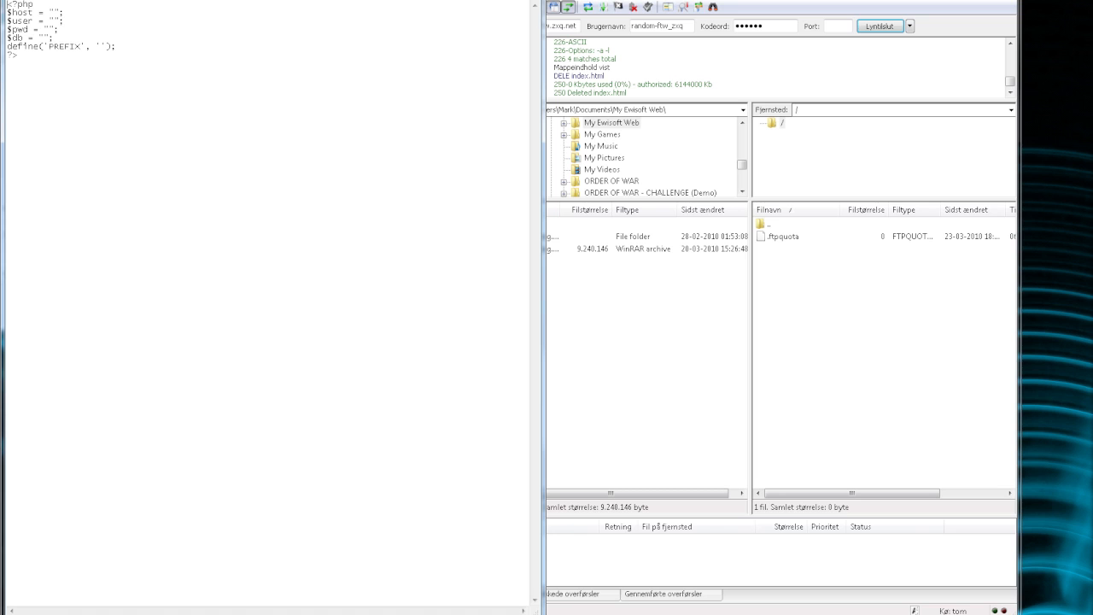
drag(543, 307, 478, 308)
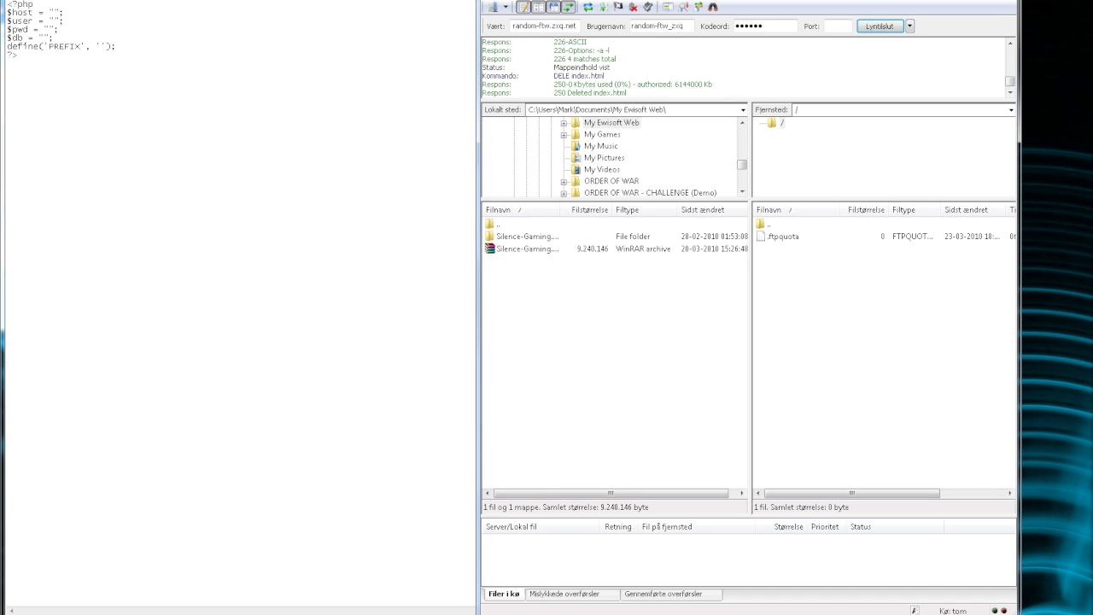
key(alt+Tab)
- Log out of the previously signed-in Zymic hosting account
click(122, 343)
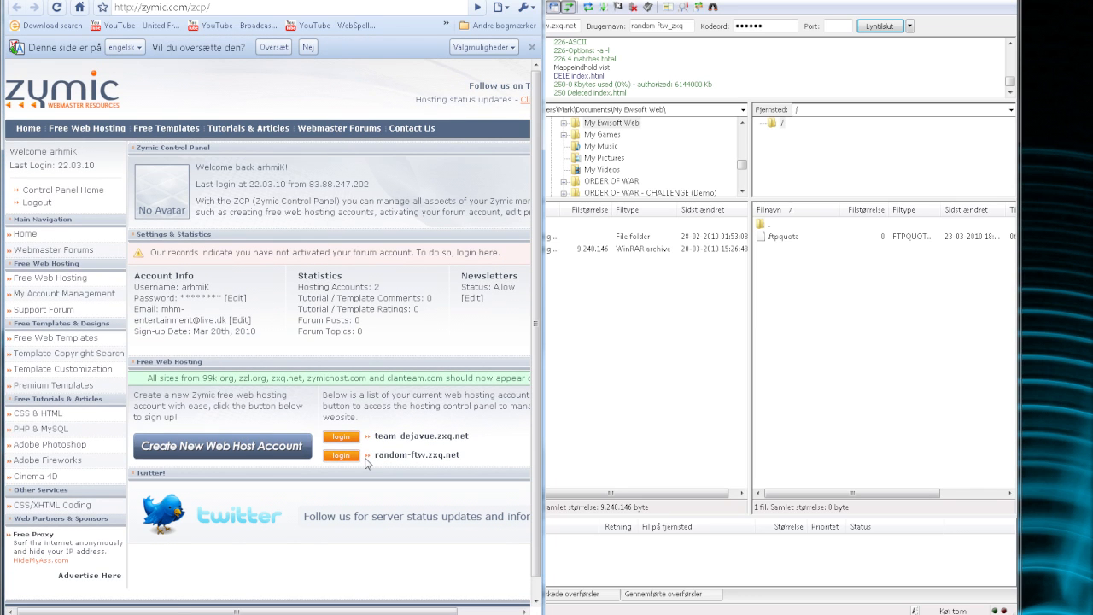
click(342, 458)
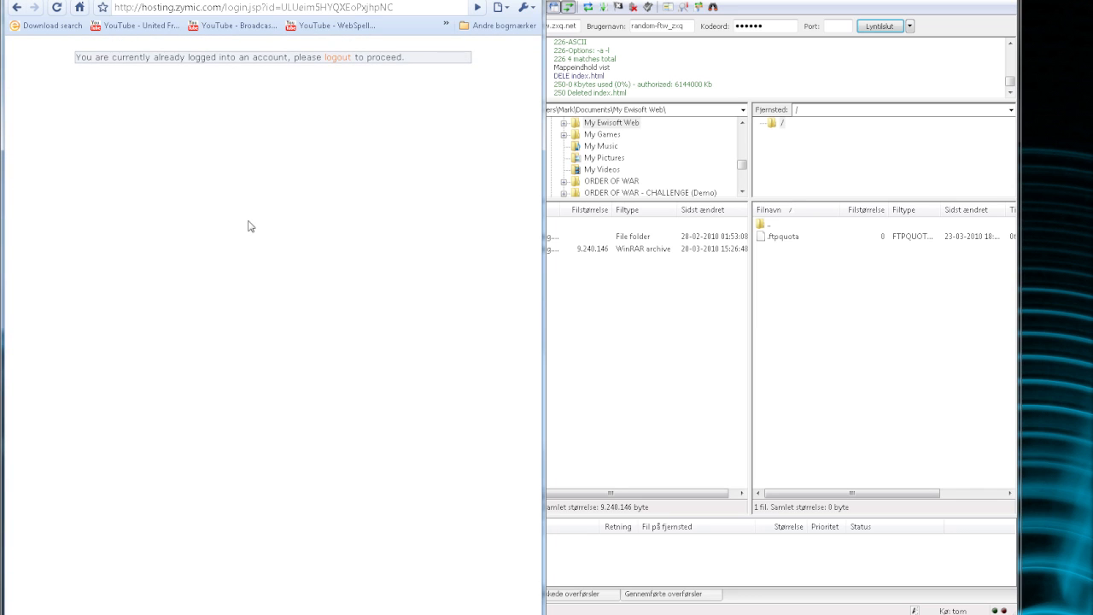
click(338, 58)
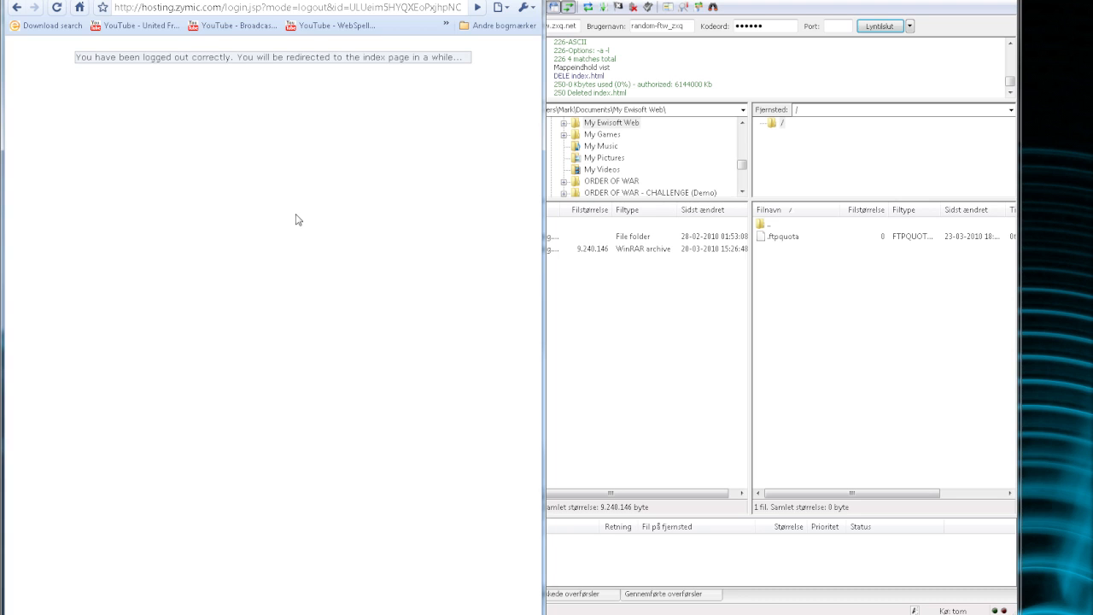
- Select all items in webSPELL4.2.2a and drag them into FileZilla's remote '/' folder
key(super+Down)
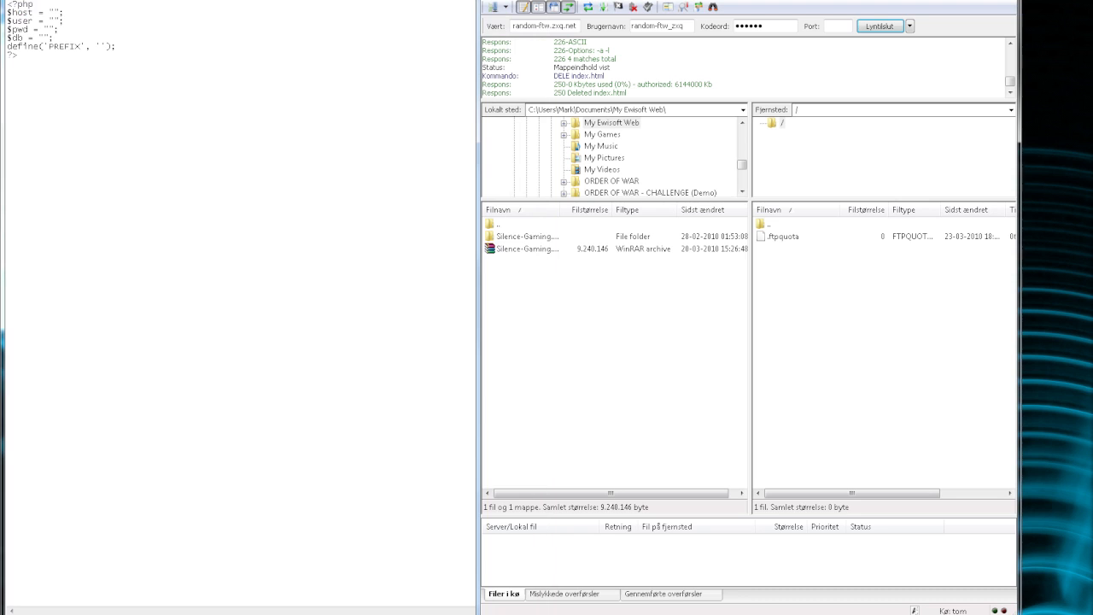
key(alt+Tab)
key(super+Down)
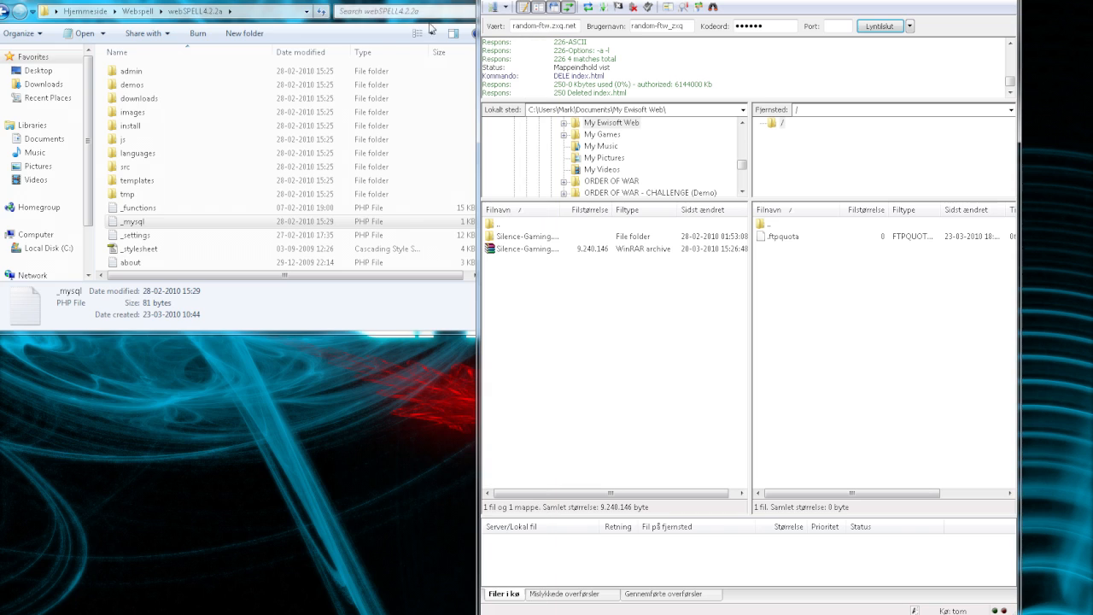
click(378, 220)
scroll(270, 235, down, 5)
scroll(269, 235, down, 20)
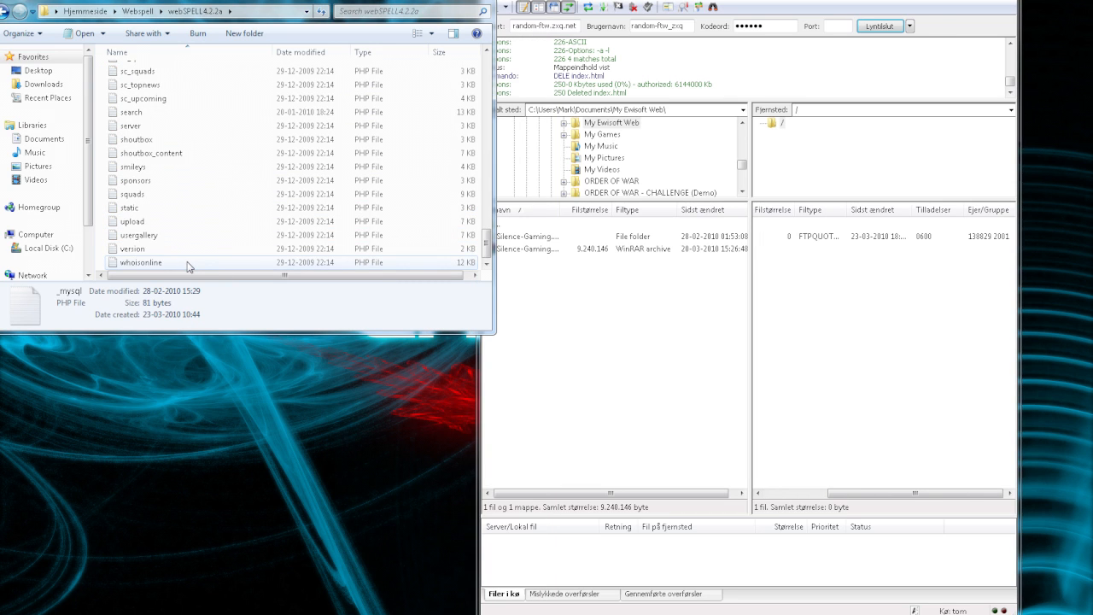
click(187, 264)
scroll(193, 249, up, 20)
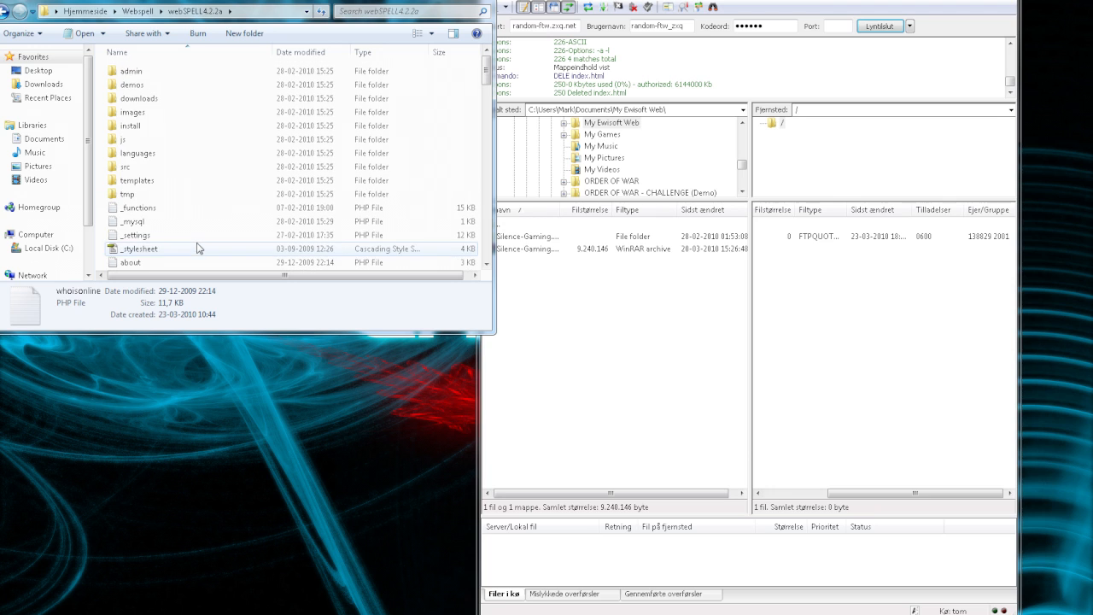
key(ctrl+a)
drag(166, 110, 844, 415)
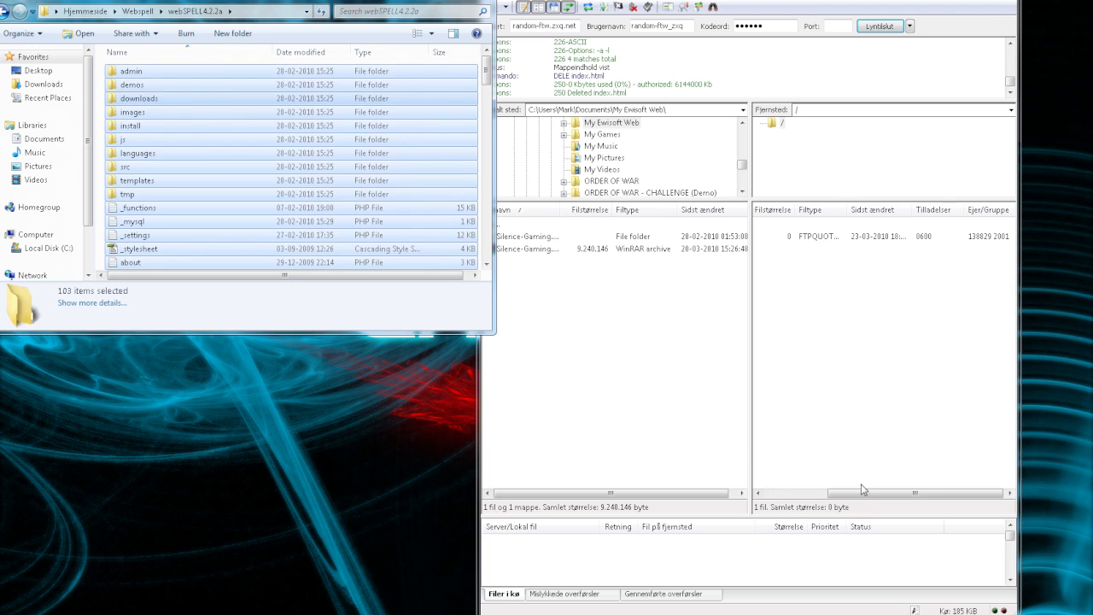
drag(862, 493, 848, 493)
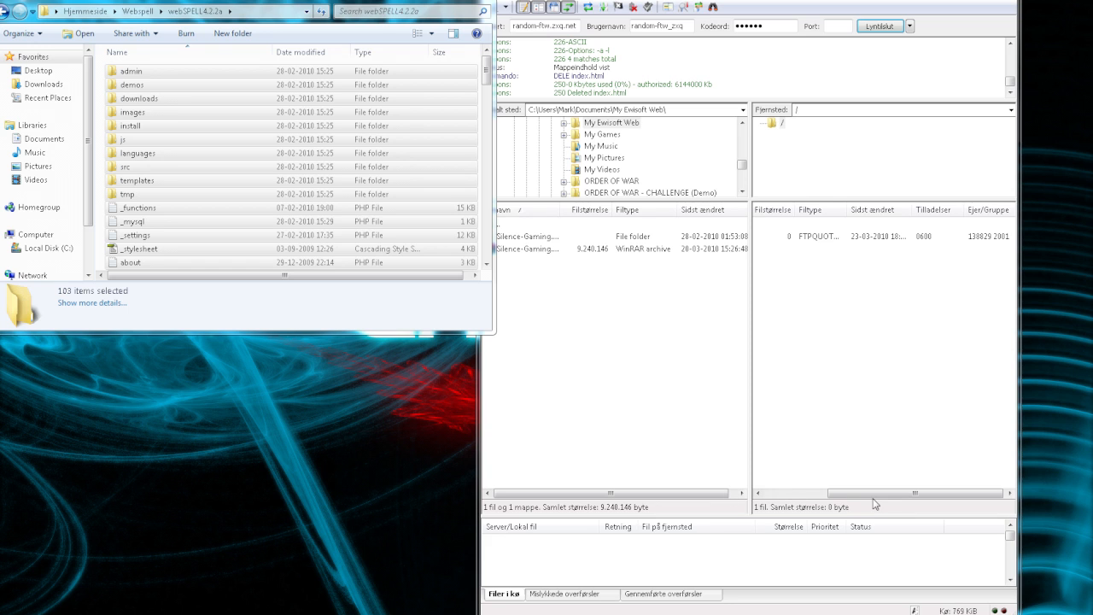
click(840, 159)
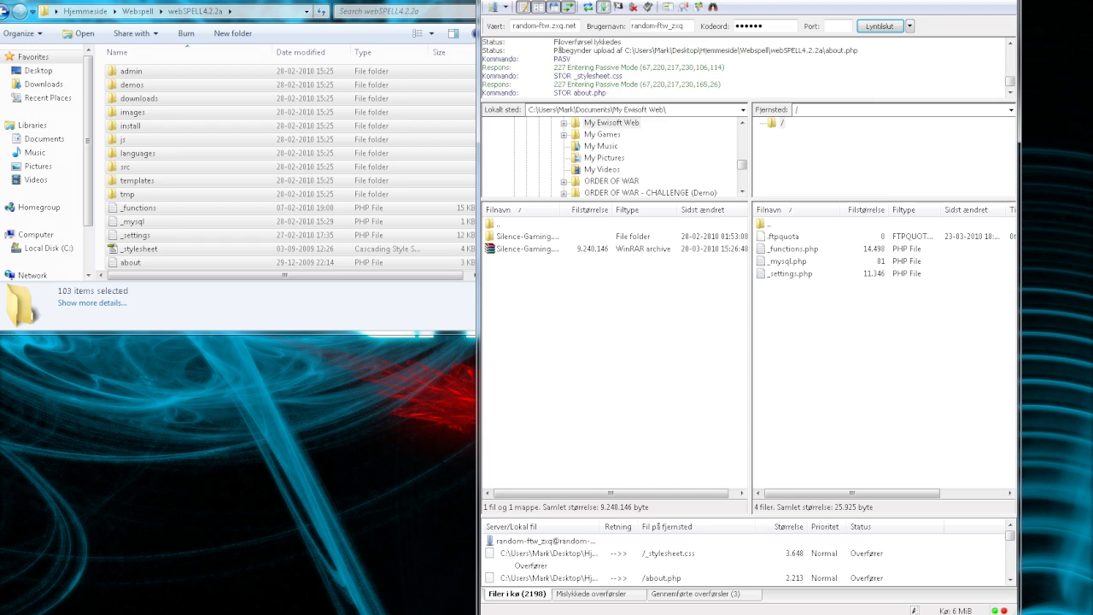
- Attempt the control panel login with the password, which is rejected as incorrect
click(946, 0)
key(super+d)
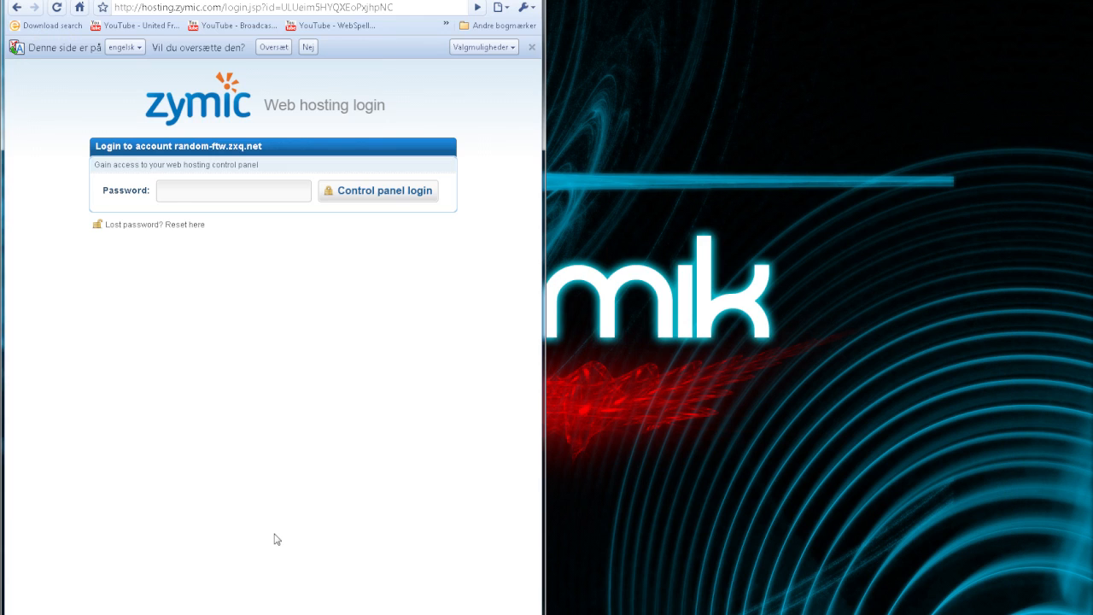
click(234, 192)
text(••••••••)
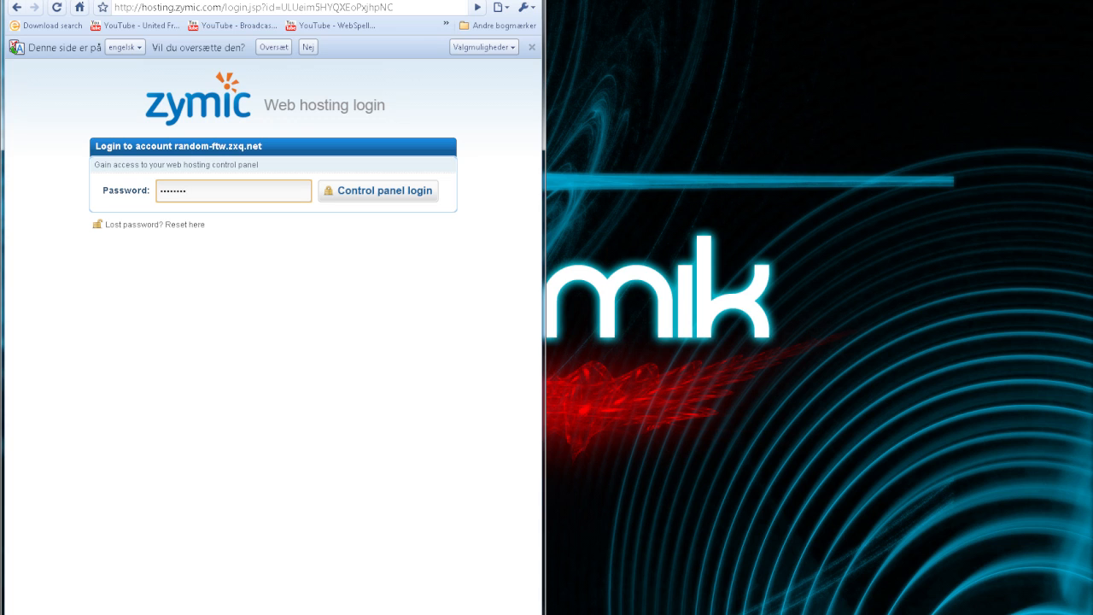
click(412, 191)
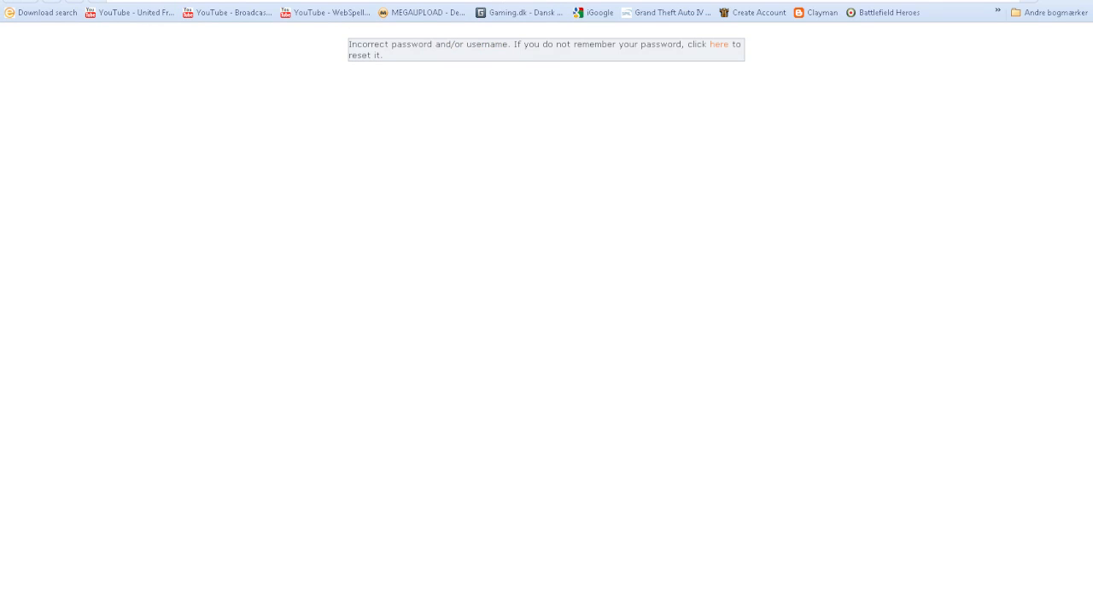
- Open the password reset form, then go back to the previous page
click(716, 47)
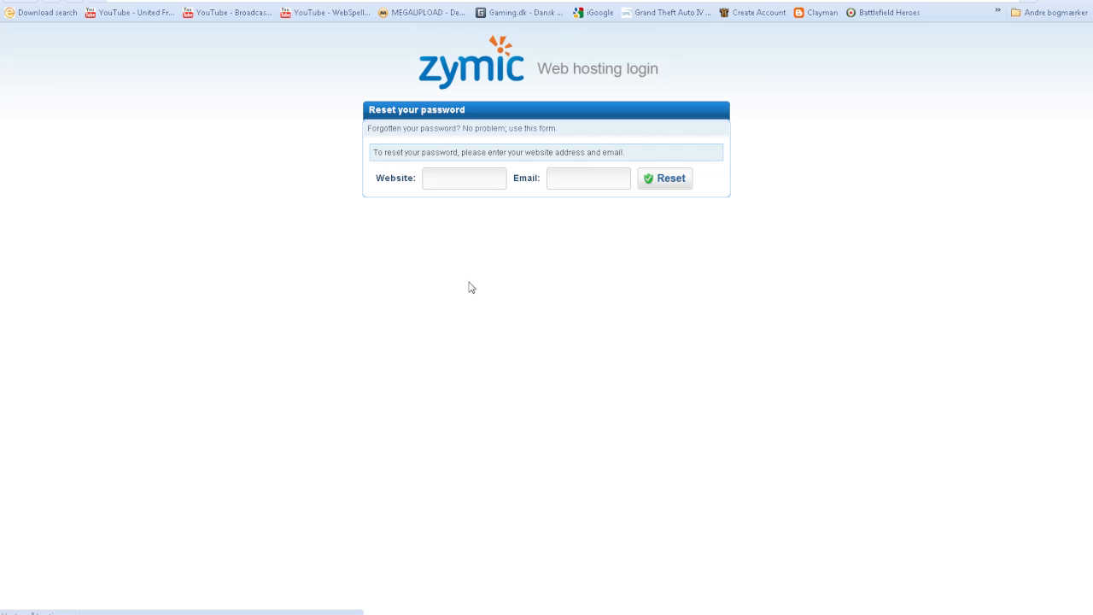
double_click(462, 201)
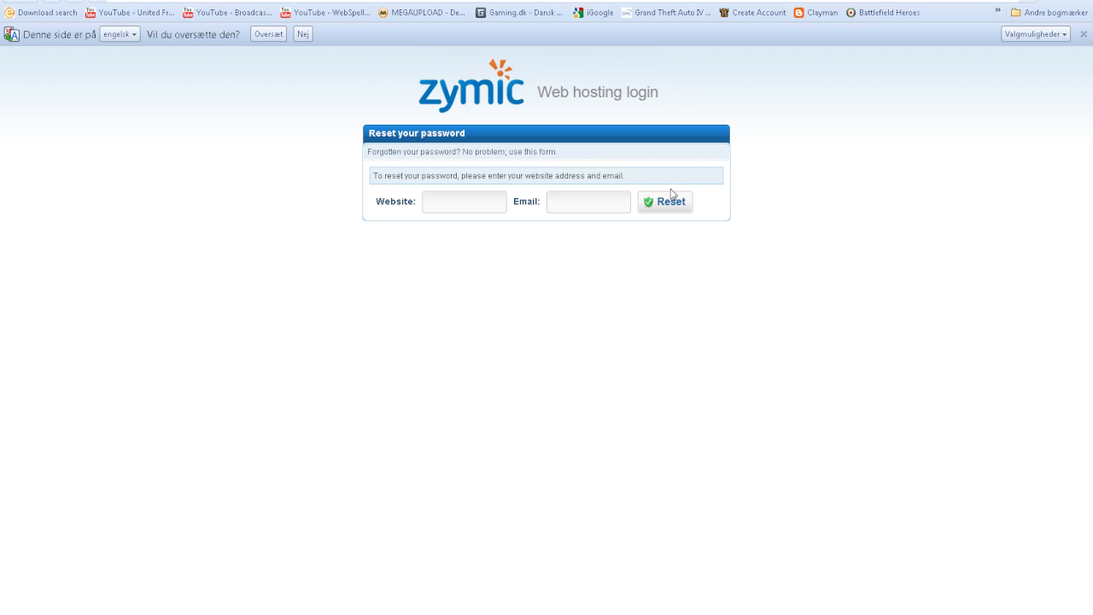
click(15, 1)
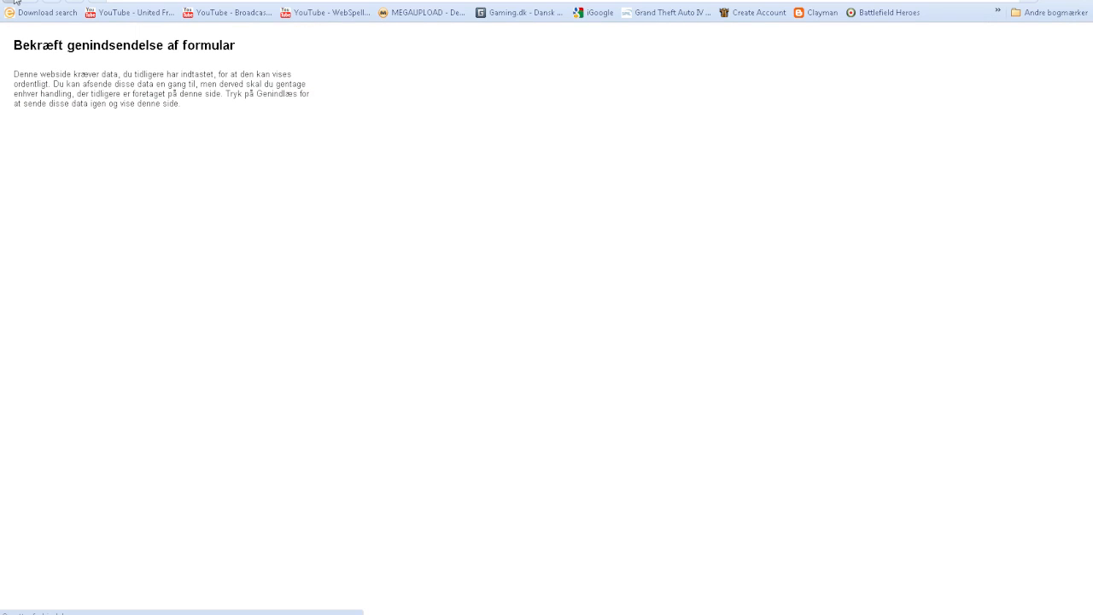
- Log into the random-ftw.zxq.net control panel and open MySQL Database Management
click(16, 2)
text(••••••)
click(616, 176)
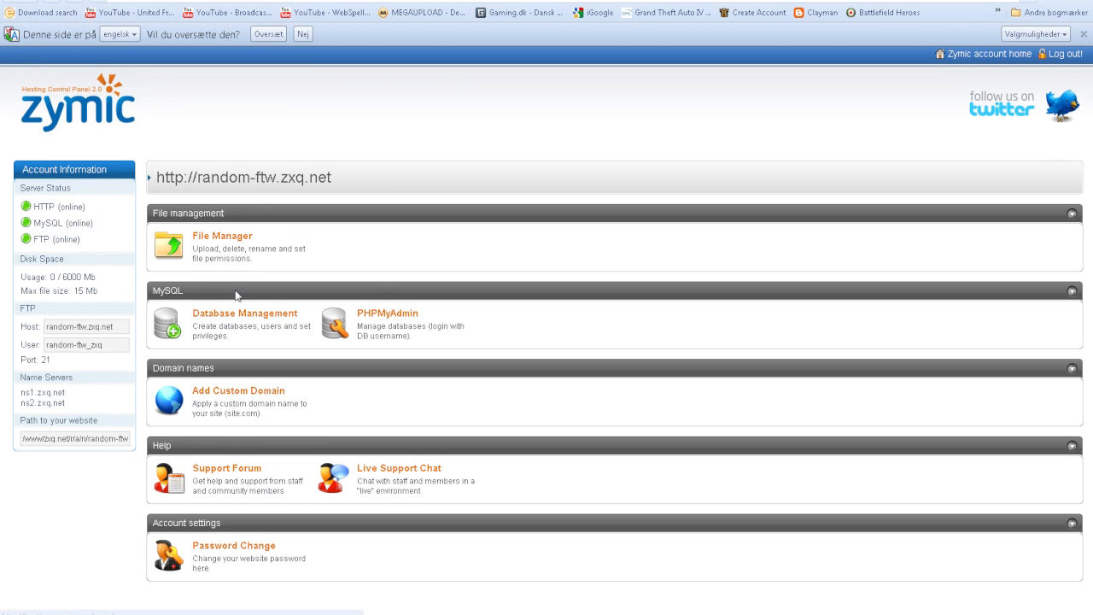
click(244, 316)
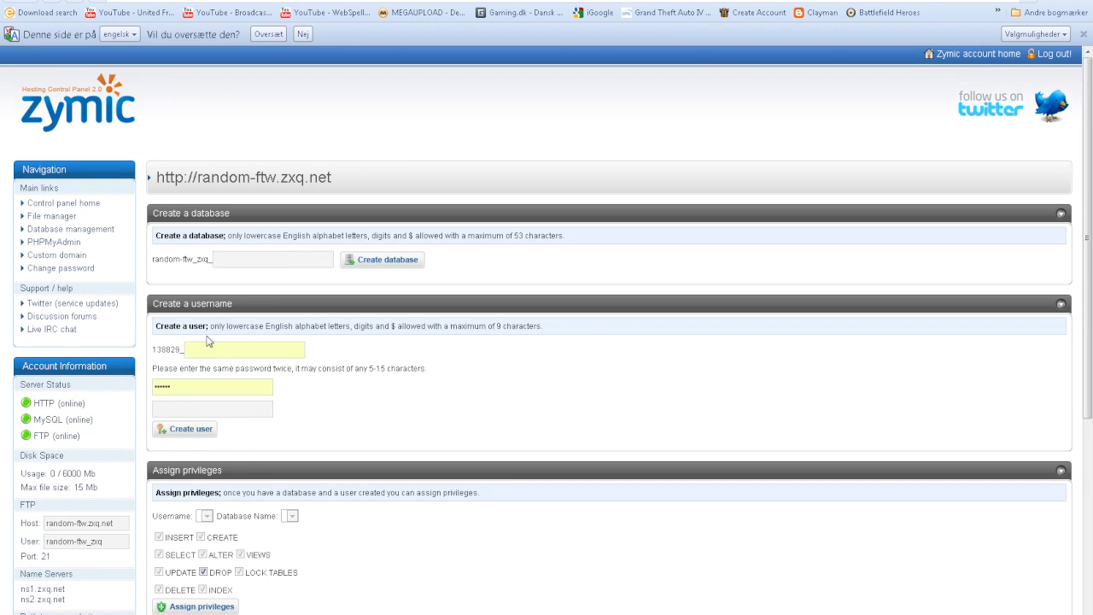
- Create the MySQL database named nr1
click(239, 259)
text(nr1)
key(Tab)
key(Tab)
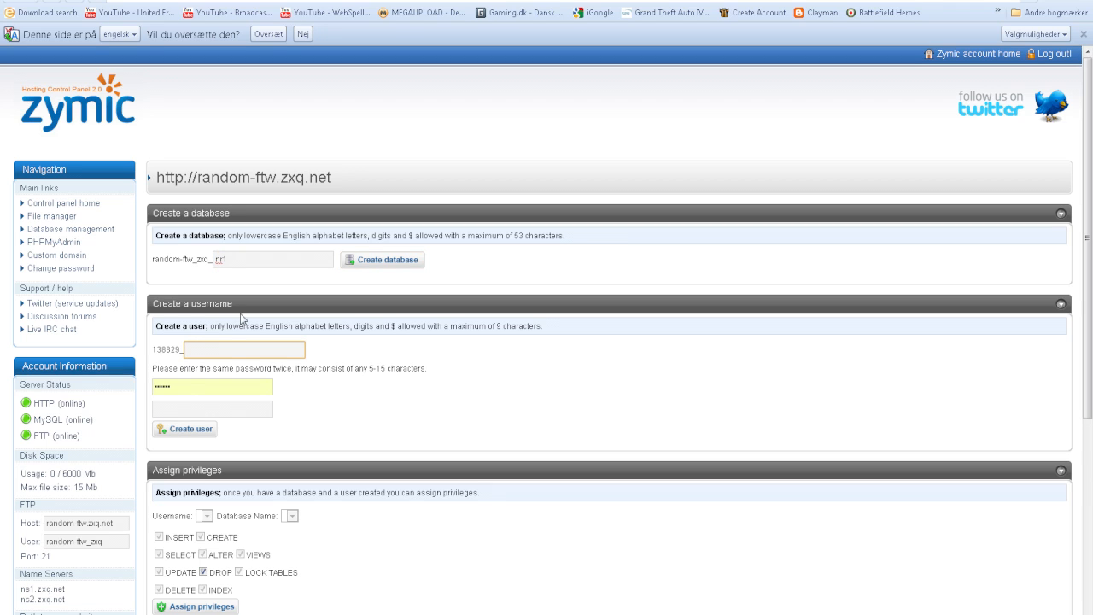
text(arhmi)
key(Tab)
text(a)
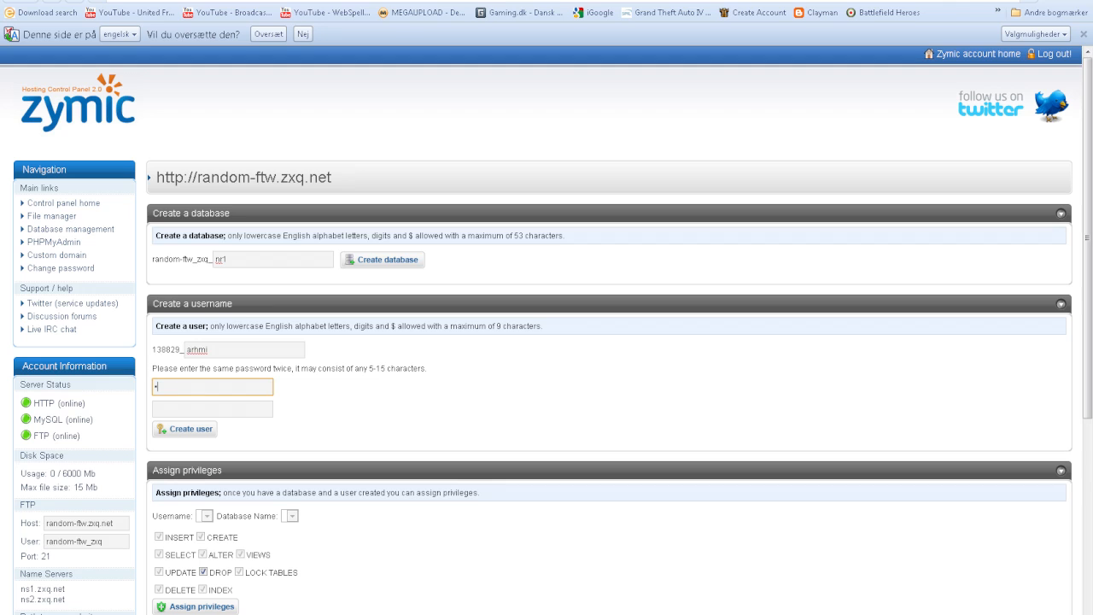
click(261, 349)
text(k)
key(Tab)
text(••••••••)
key(Tab)
text(••••••••)
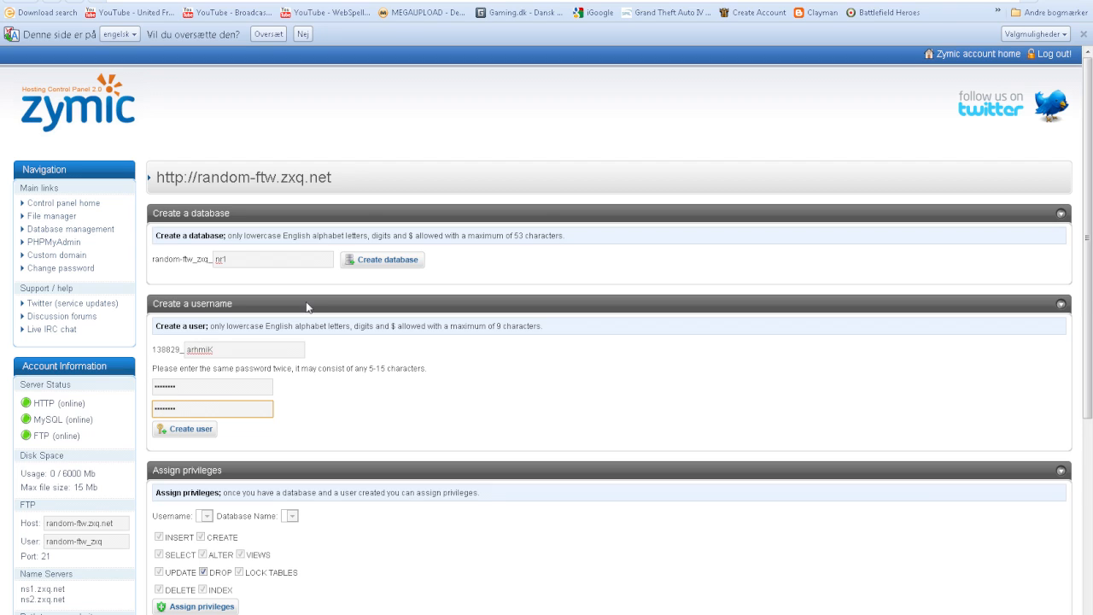
click(361, 266)
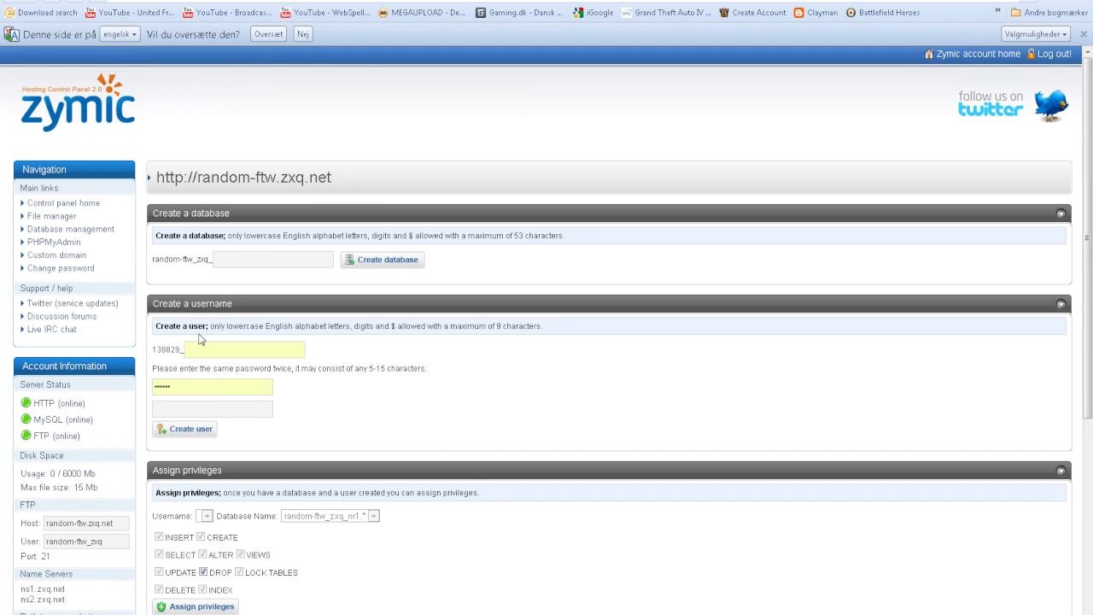
- Submit a new database user with its username and the password entered twice
click(201, 349)
text(arhmik)
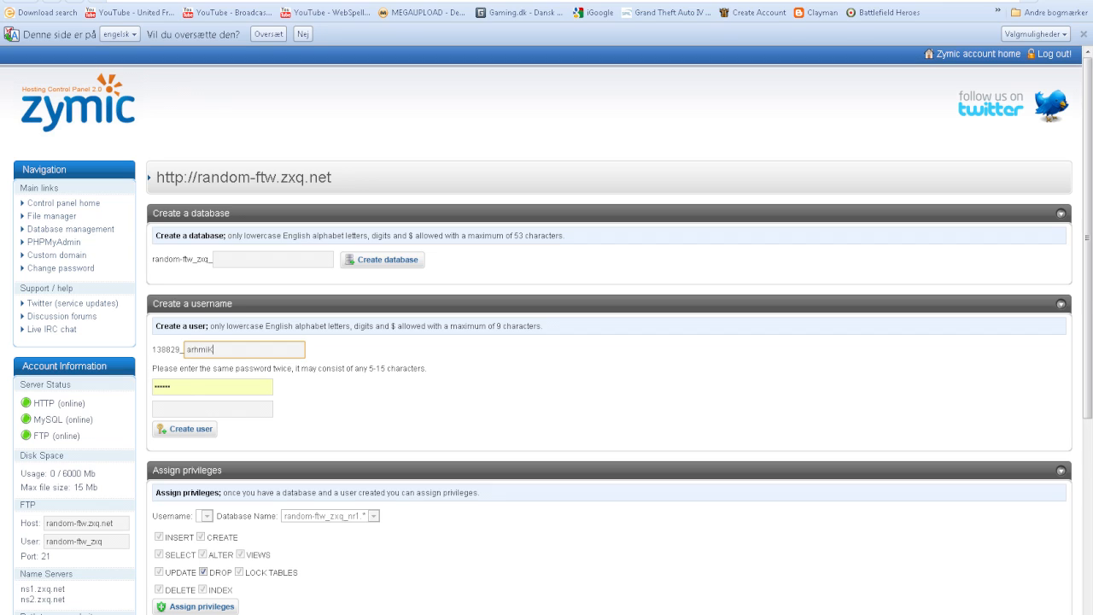
key(Tab)
text(********)
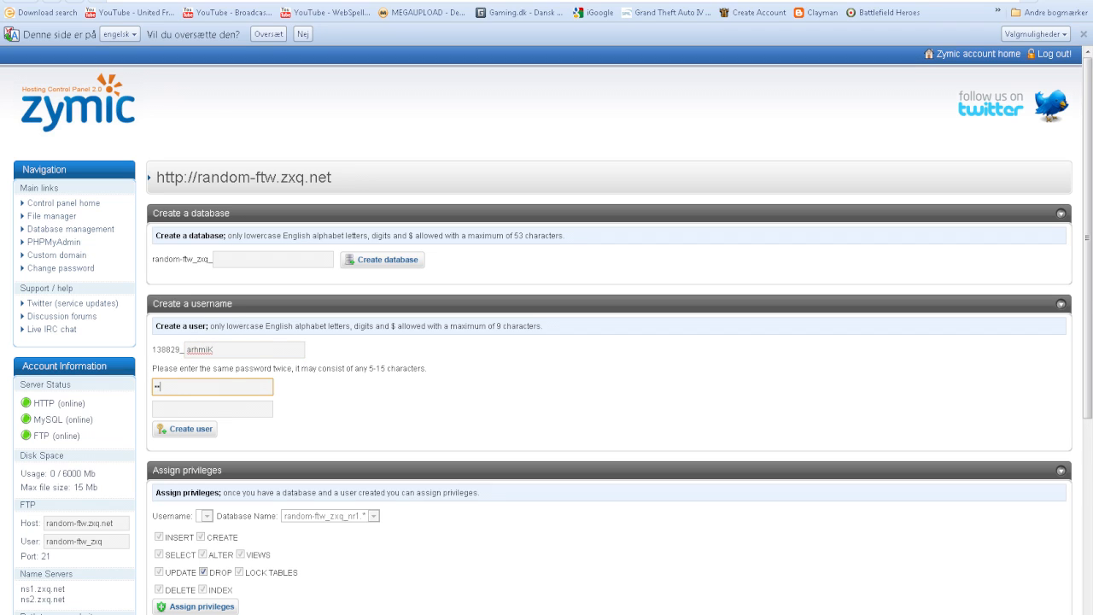
key(Tab)
text(********)
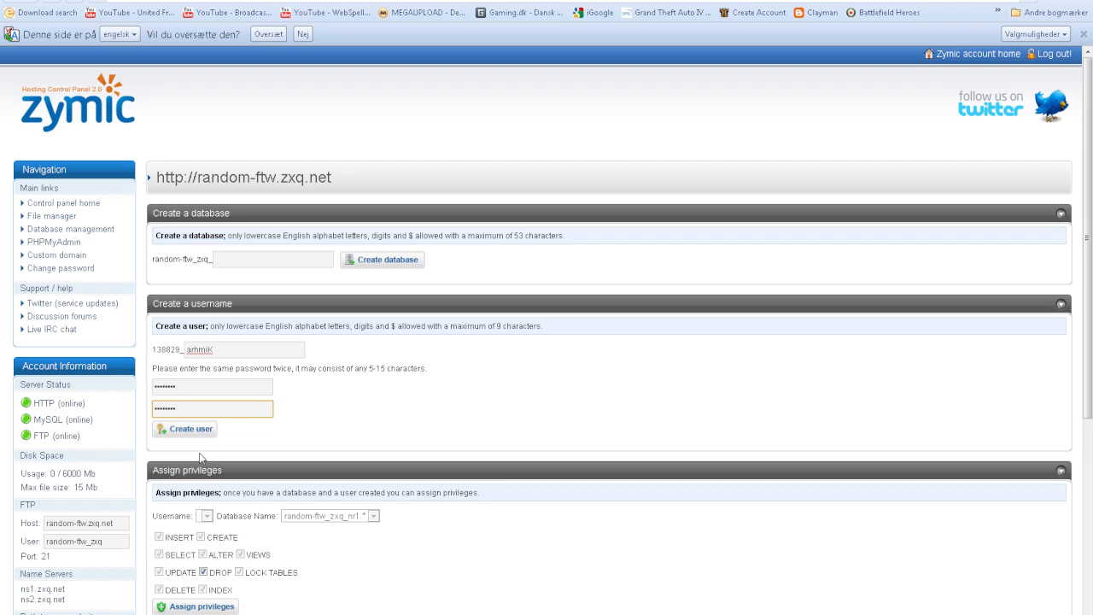
click(203, 430)
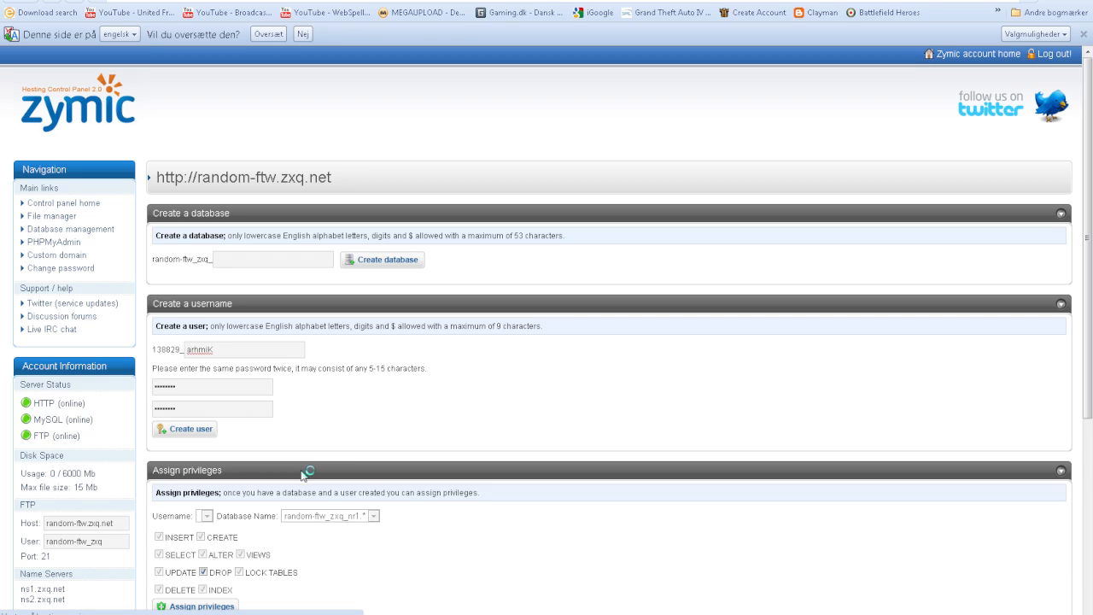
- Create the database user with the suggested username and a six-character password typed twice
scroll(331, 439, down, 1)
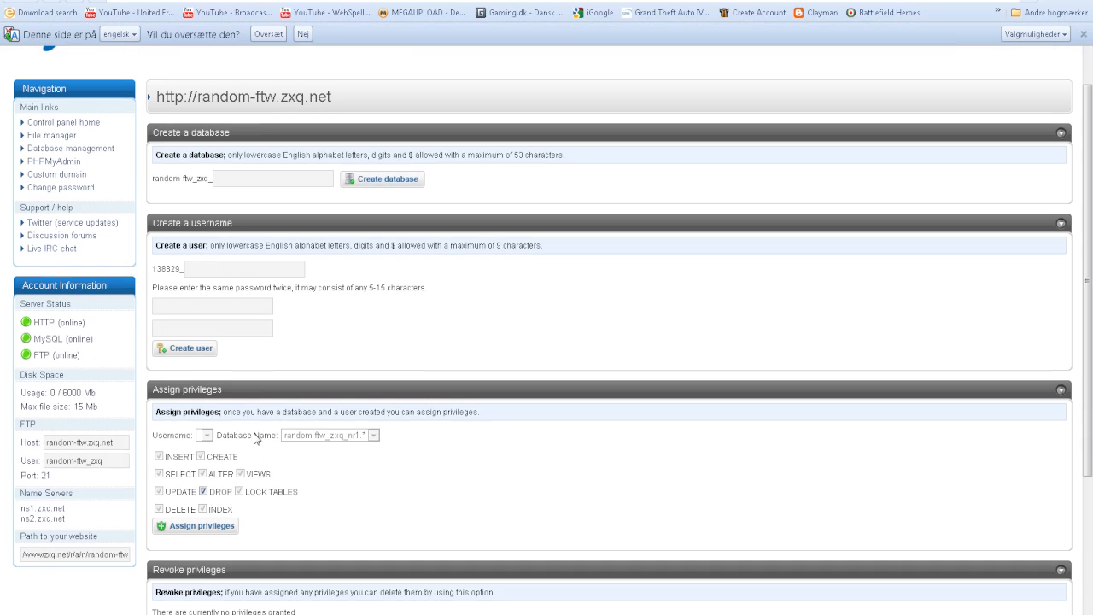
scroll(254, 438, down, 3)
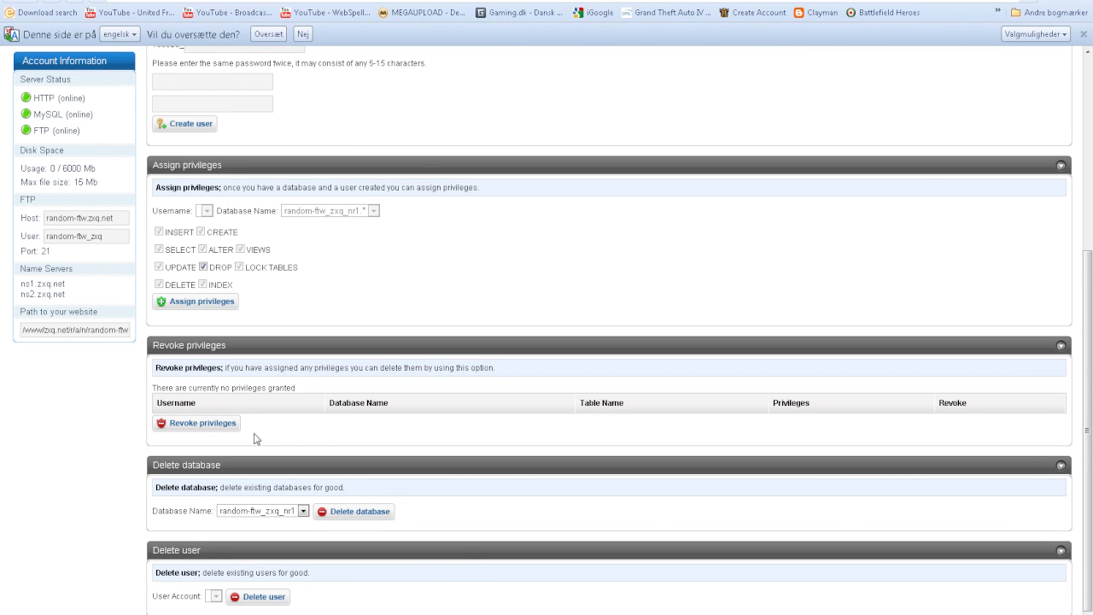
scroll(299, 466, up, 4)
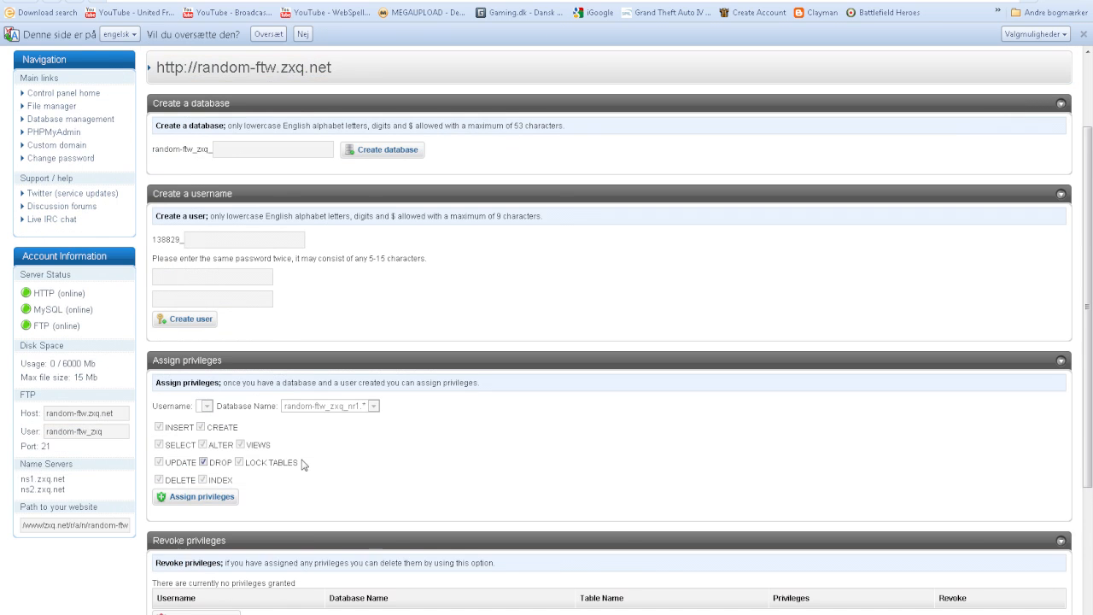
scroll(299, 465, down, 2)
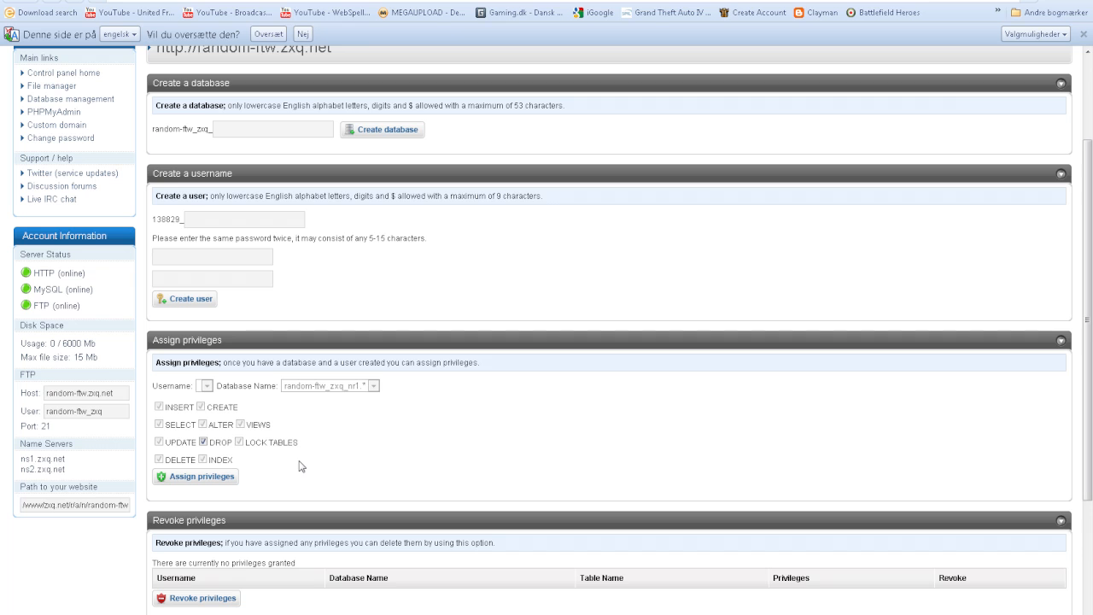
scroll(212, 389, down, 2)
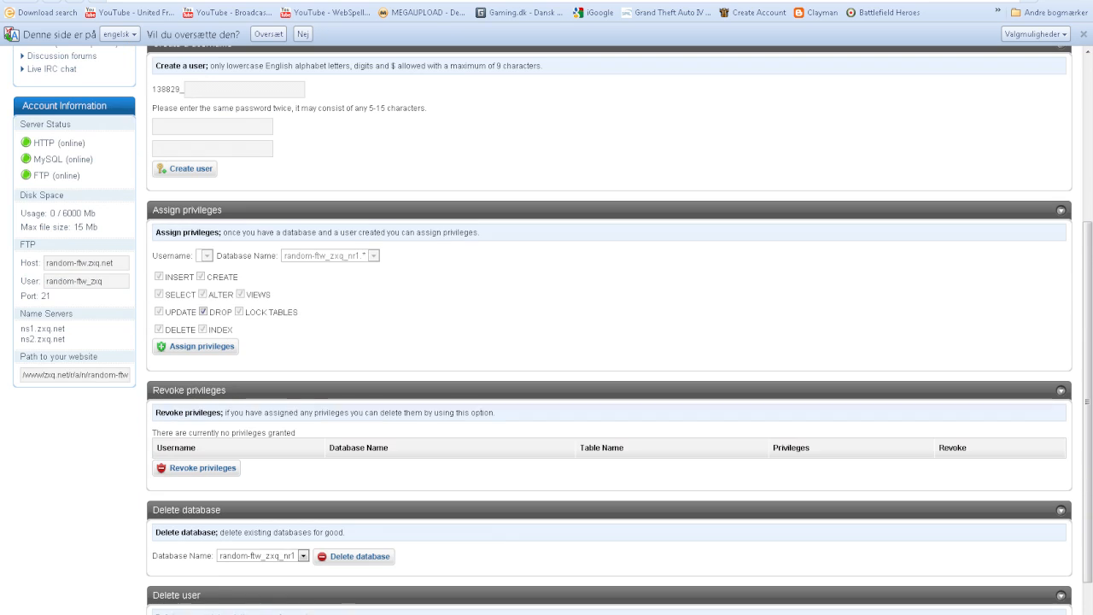
scroll(301, 452, up, 4)
click(243, 350)
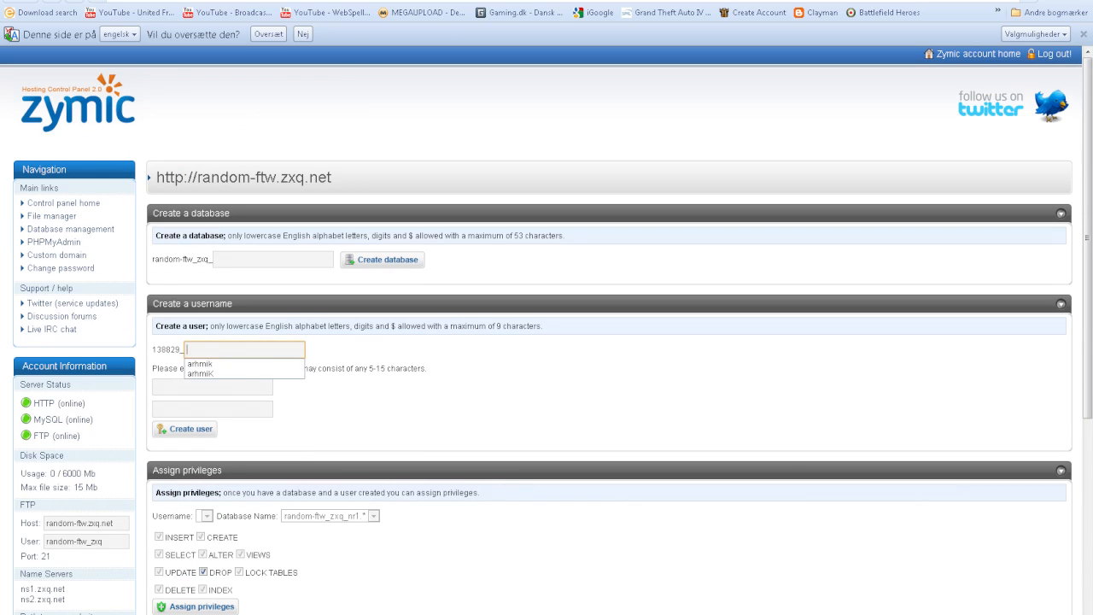
key(Return)
key(Tab)
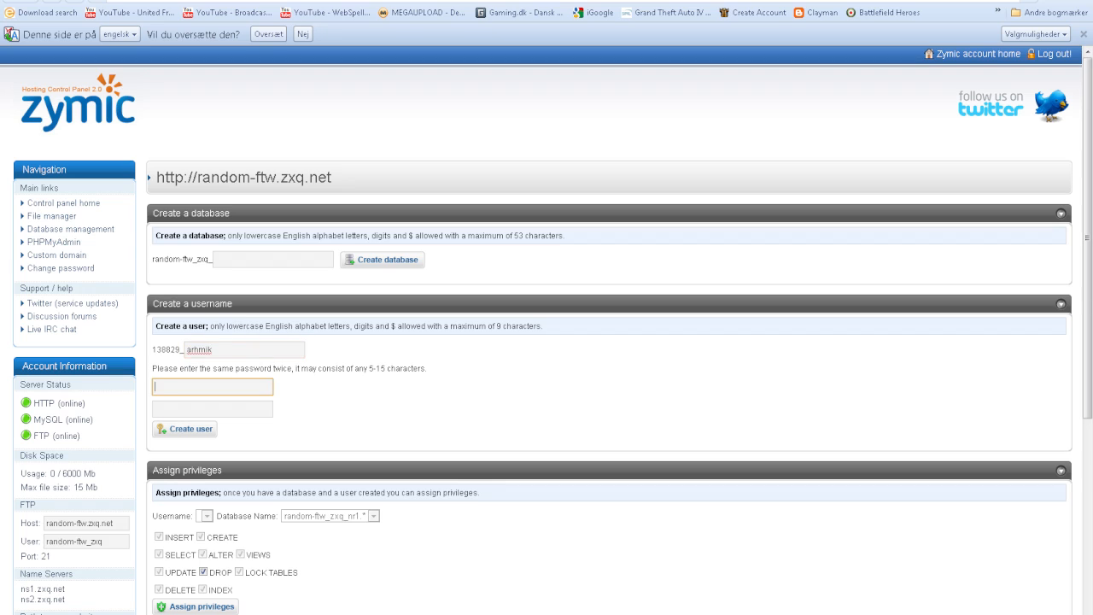
text(******)
key(Tab)
text(******)
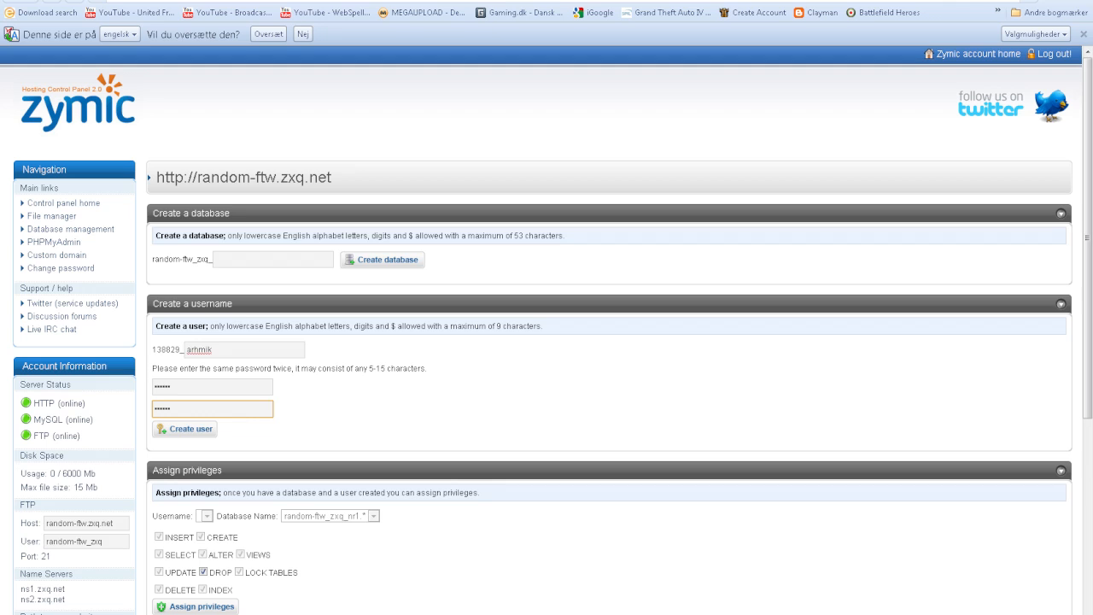
click(181, 430)
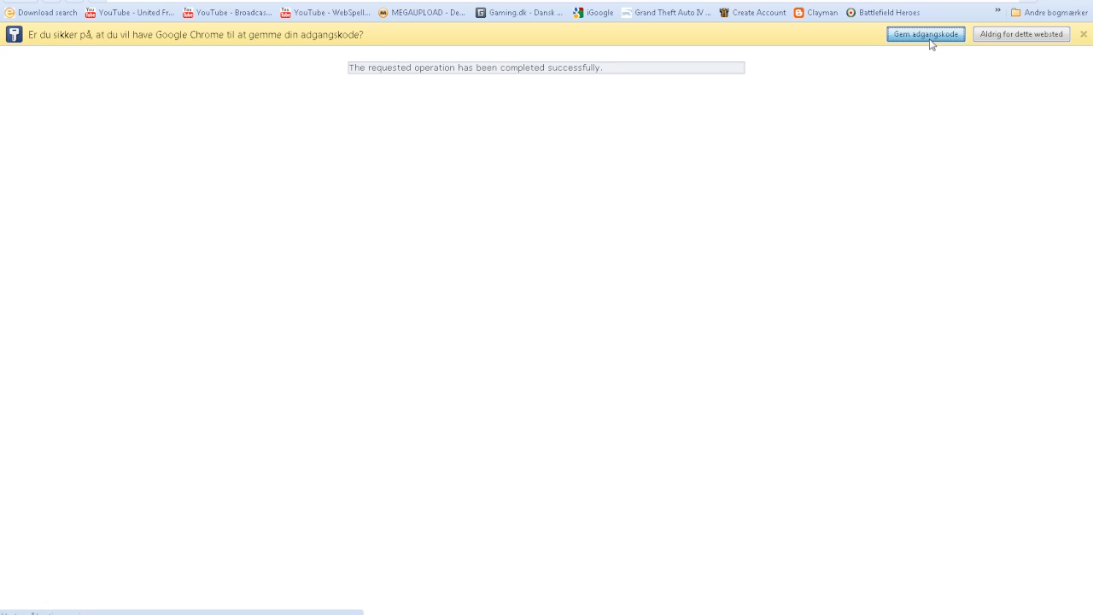
- Decline saving the password, grant full privileges on random-ftw_zxq_nr1, then minimize the browser
click(996, 39)
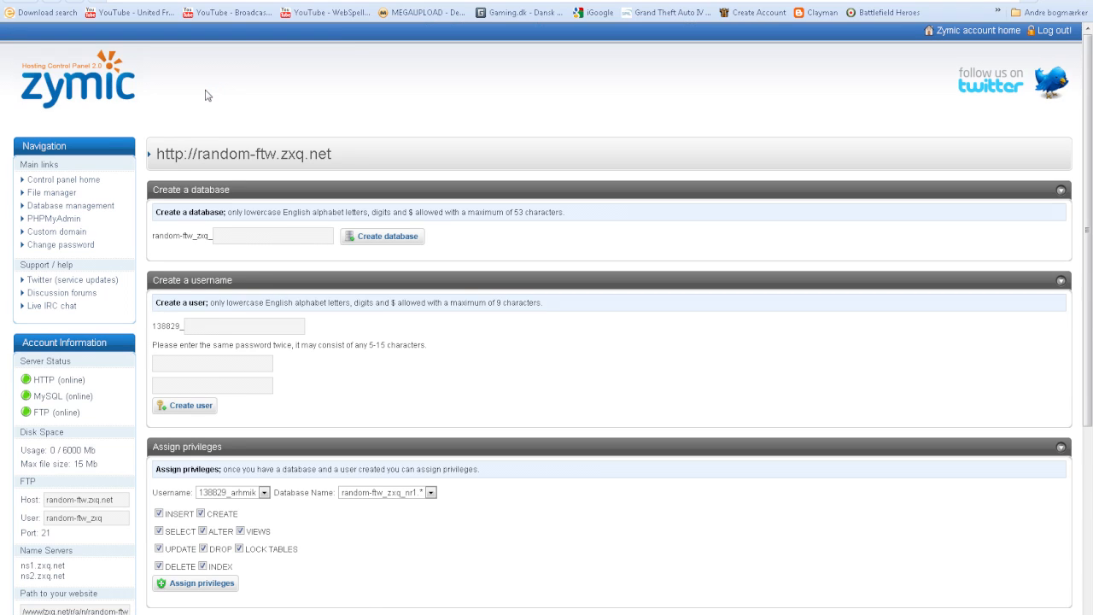
scroll(285, 359, down, 3)
scroll(239, 328, up, 1)
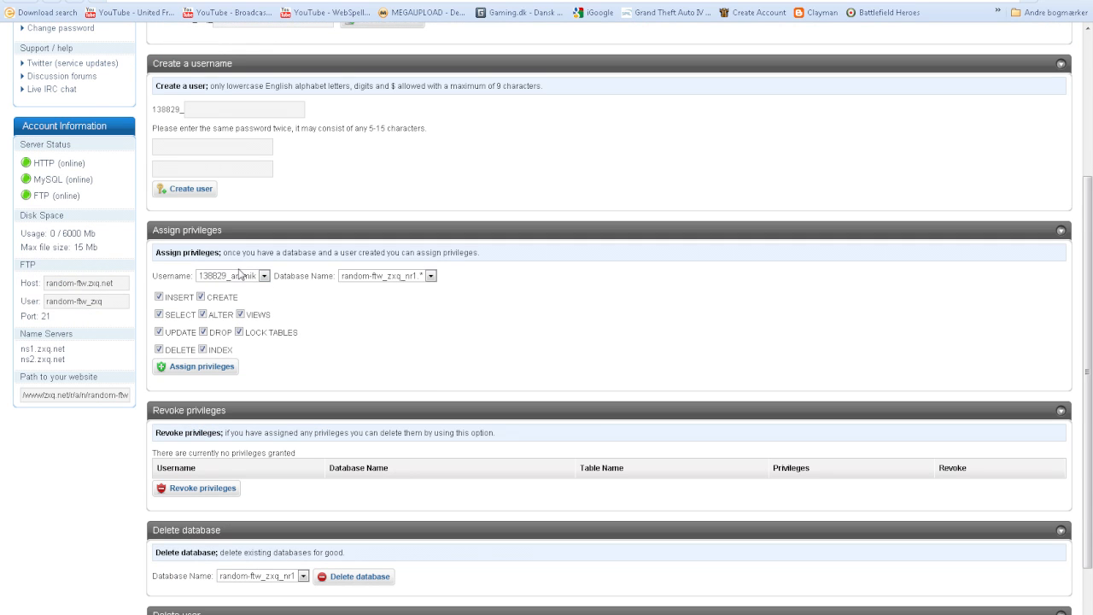
click(198, 372)
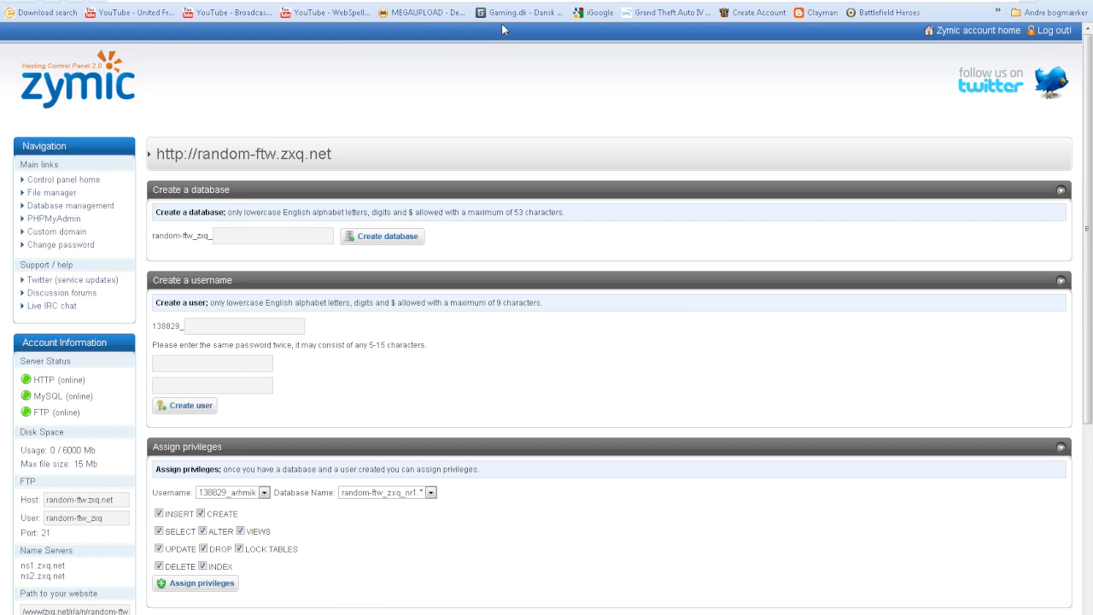
scroll(438, 261, down, 3)
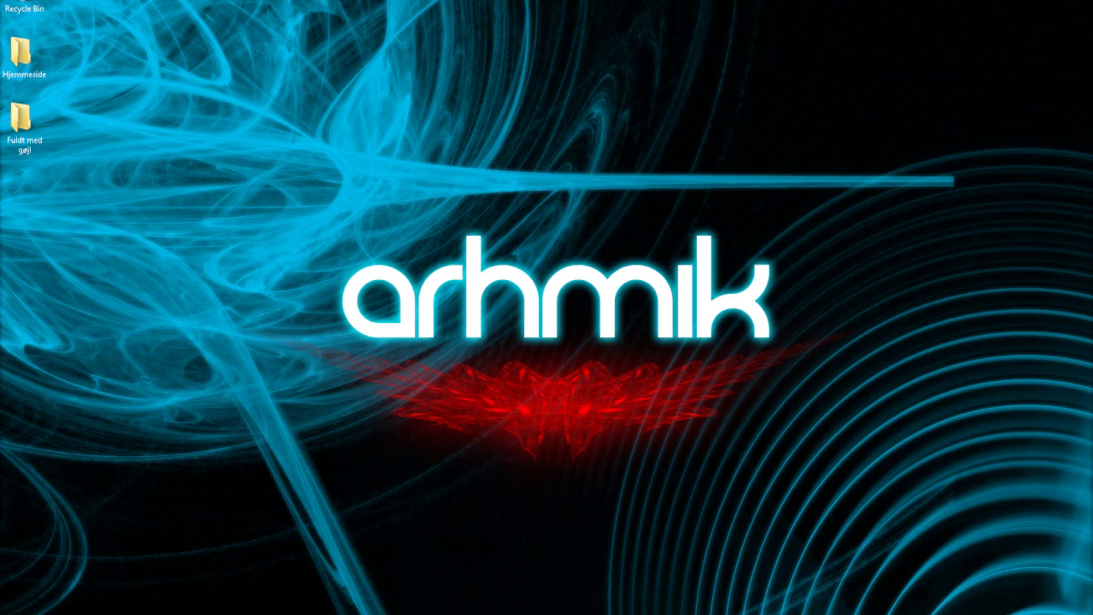
click(446, 611)
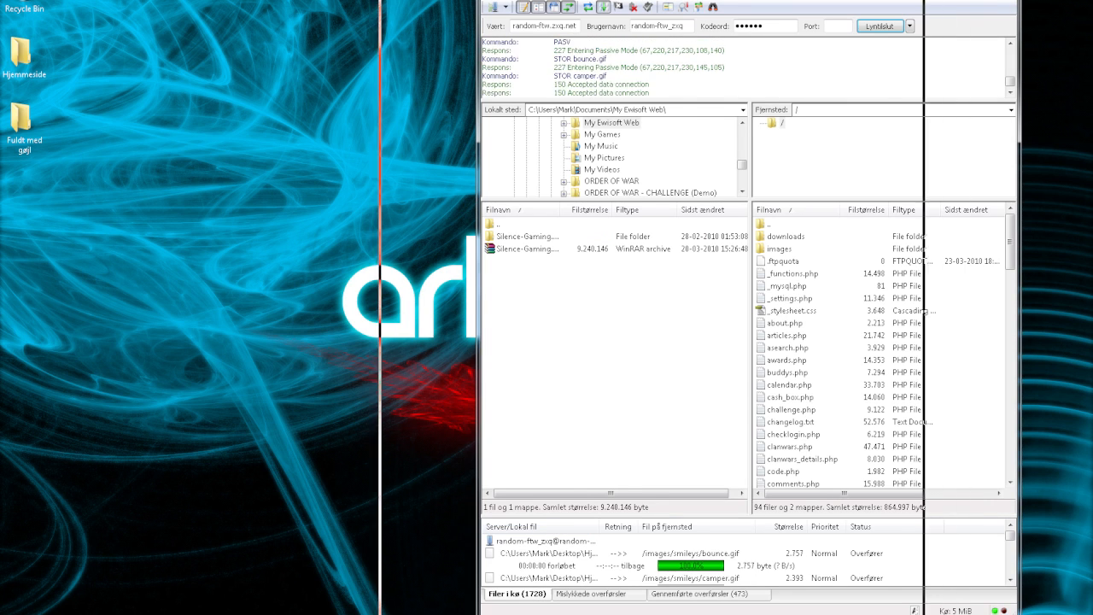
- Move FileZilla aside, restore the webSPELL4.2.2a folder window and select the _mysql file
drag(651, 1, 633, 1)
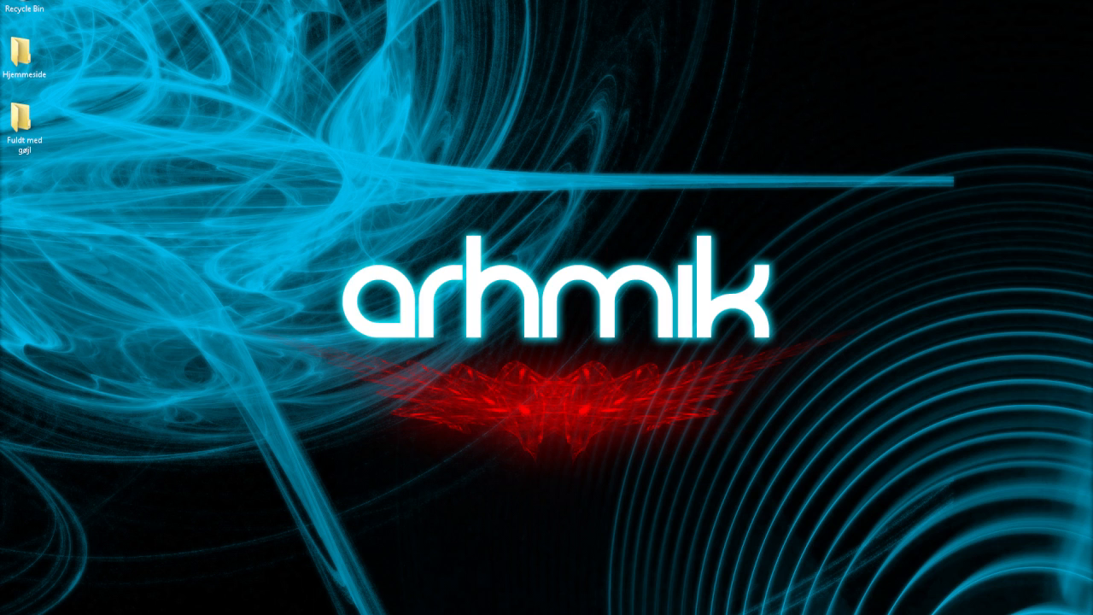
click(85, 614)
drag(242, 3, 776, 0)
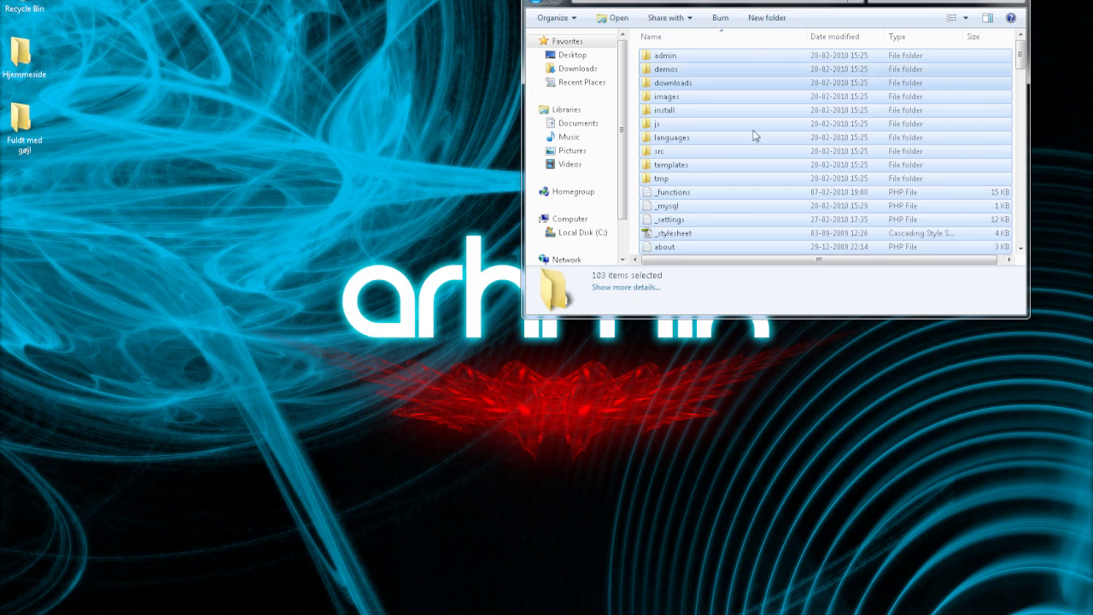
click(705, 207)
- Open _mysql in Notepad beside the browser and paste host random-ftw.zxq.net into $host
double_click(706, 210)
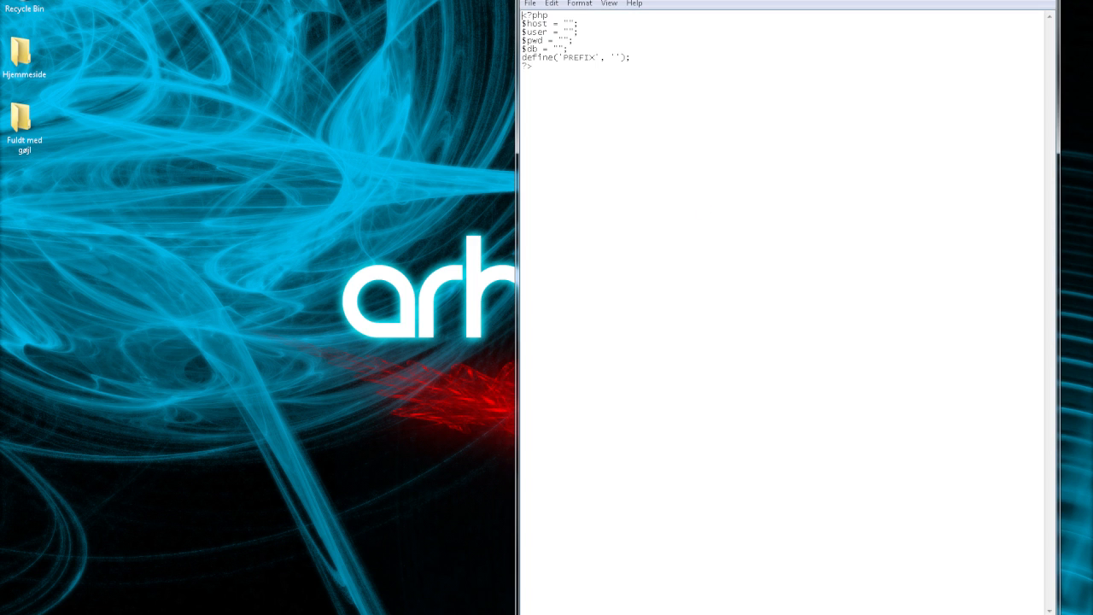
click(247, 613)
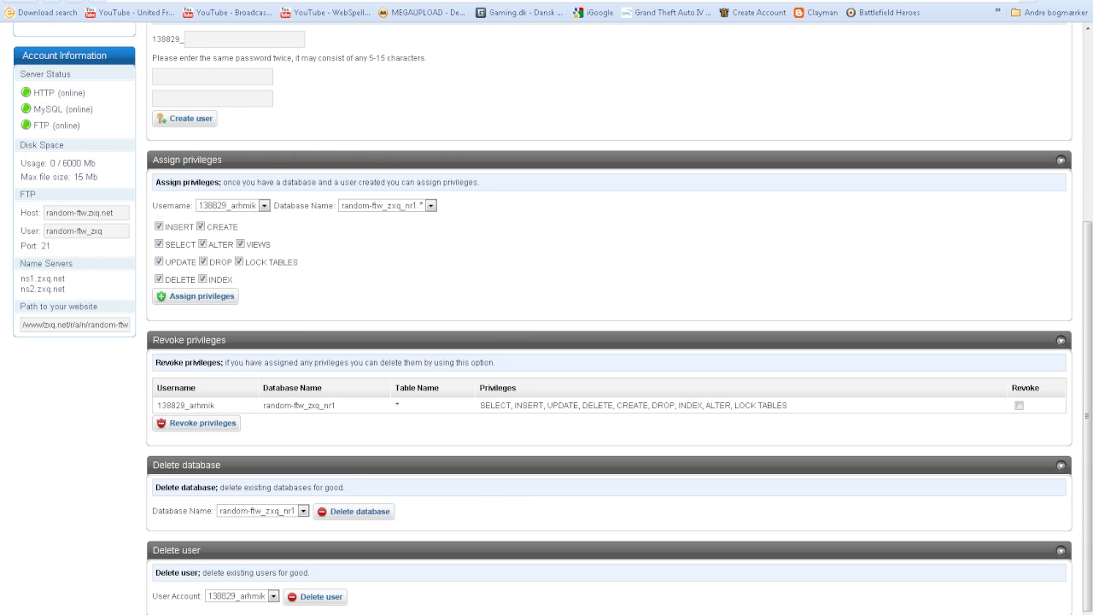
drag(683, 1, 0, 6)
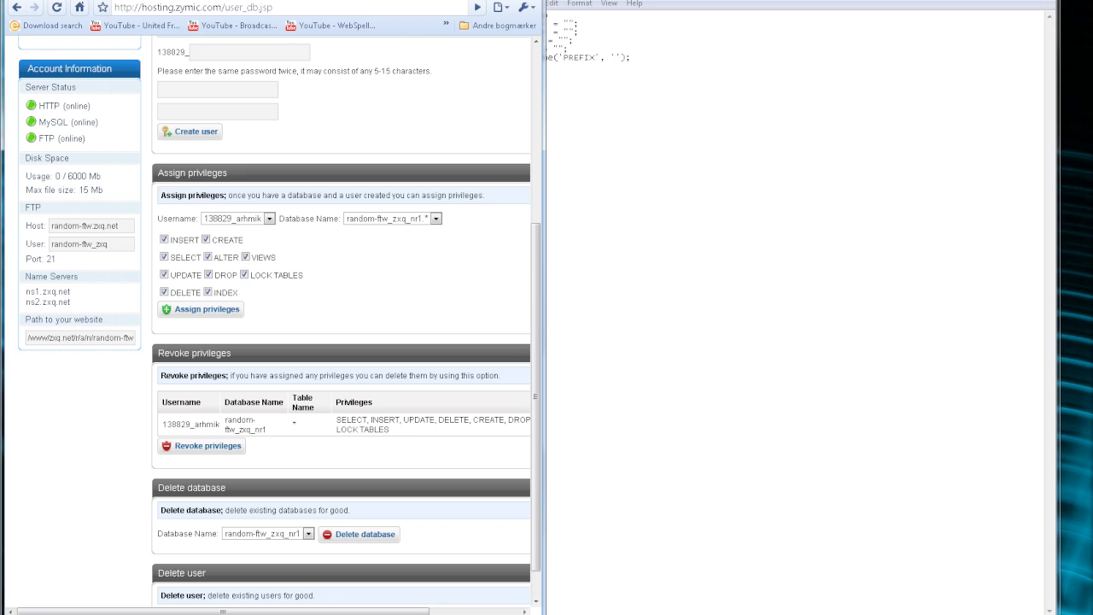
drag(726, 0, 766, 0)
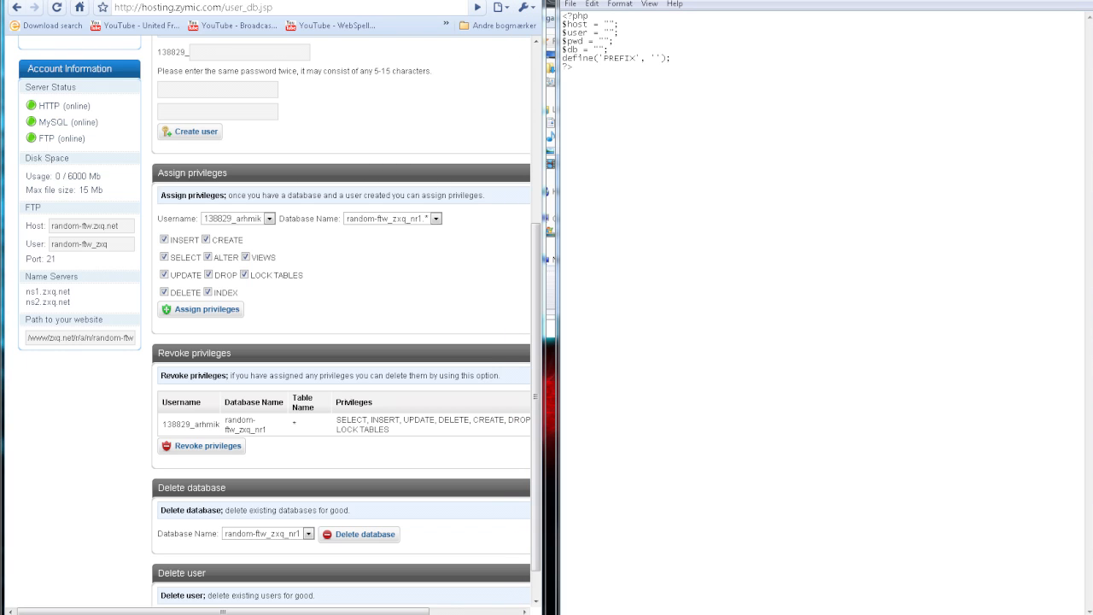
click(105, 224)
right_click(72, 227)
click(107, 288)
click(608, 24)
right_click(609, 23)
click(635, 79)
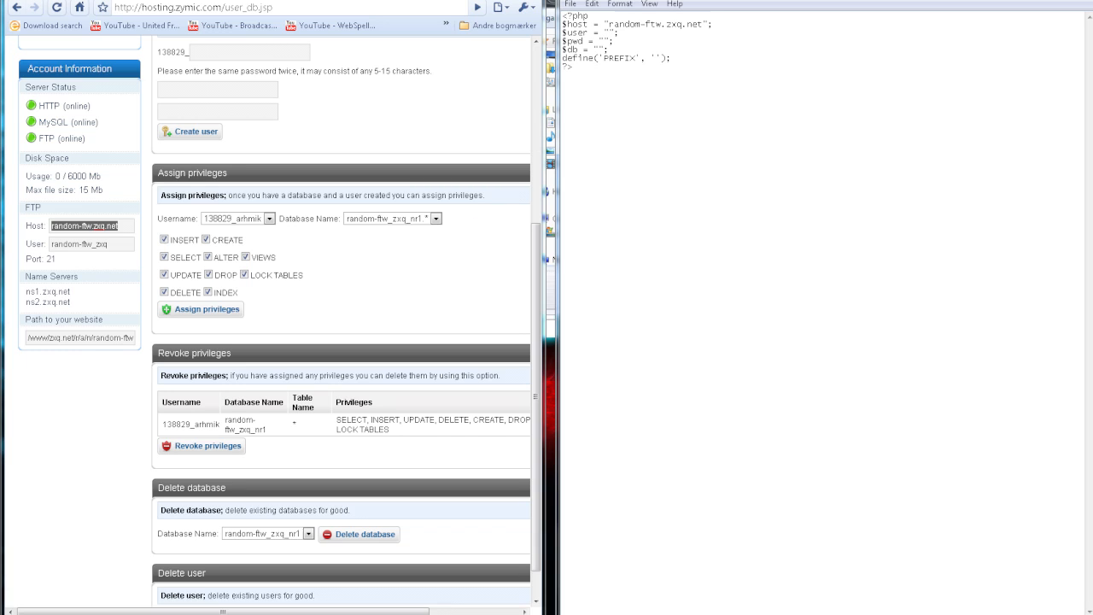
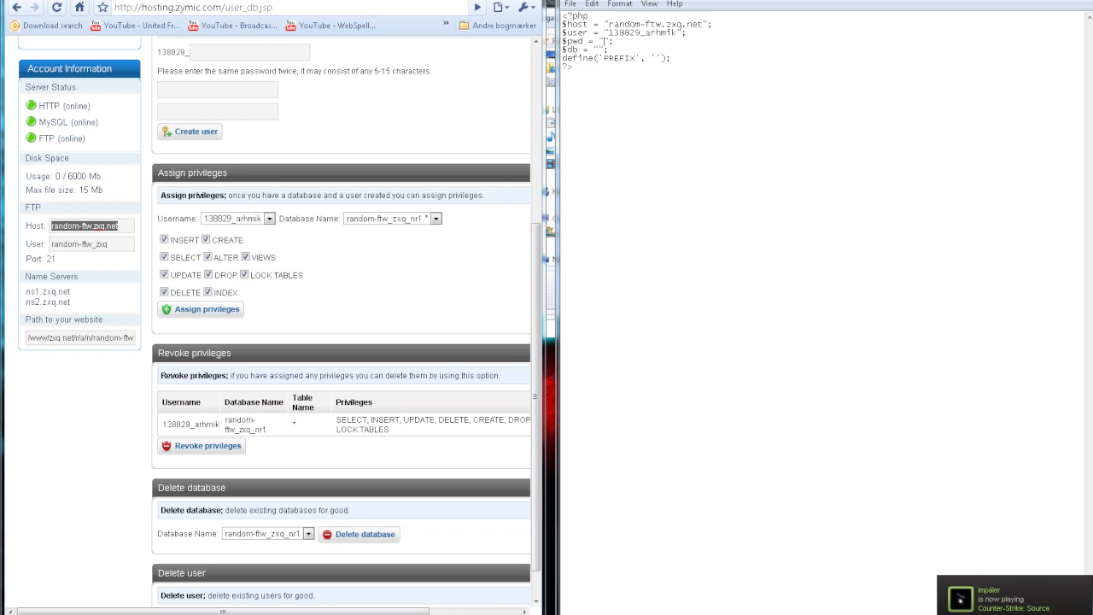
- Enter the database username and password, paste random-ftw_zxq_nr1 into $db, and save the file
click(599, 49)
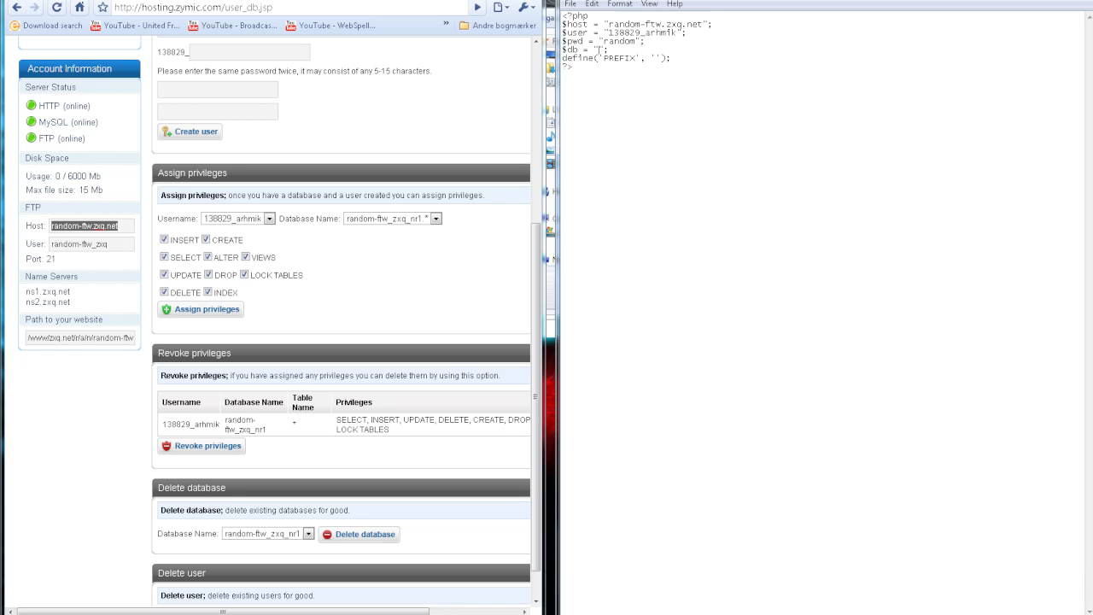
drag(268, 429, 245, 426)
right_click(245, 426)
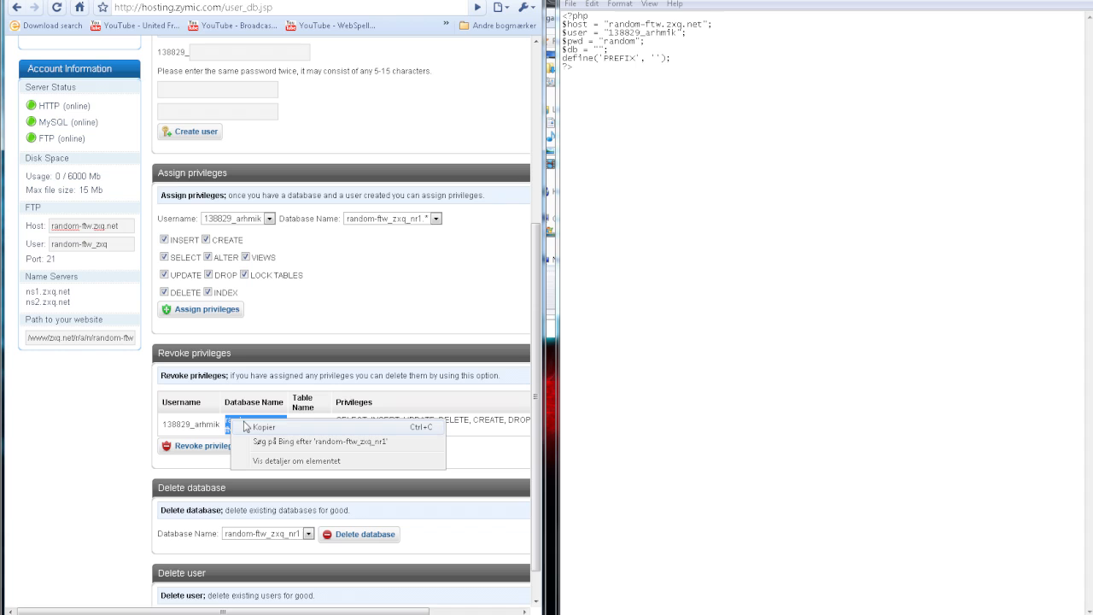
click(248, 426)
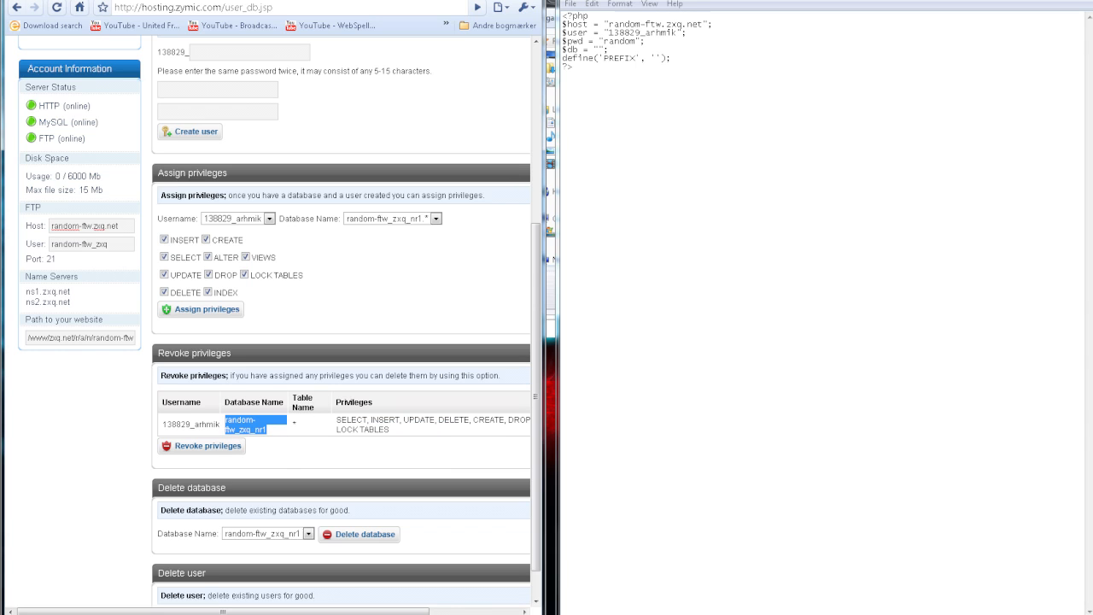
click(600, 50)
right_click(598, 50)
click(628, 107)
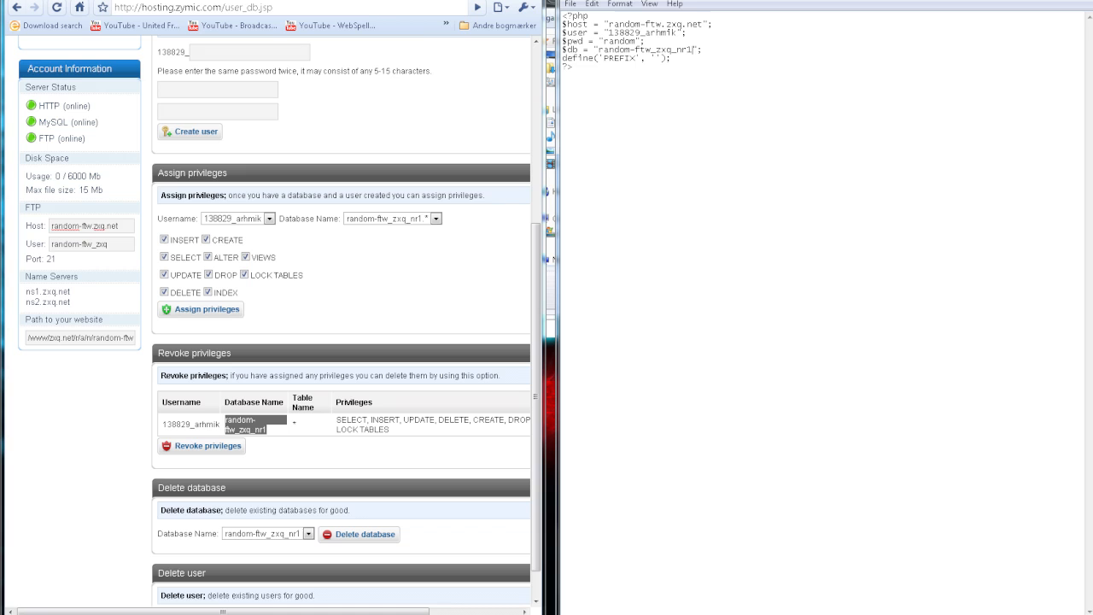
click(570, 4)
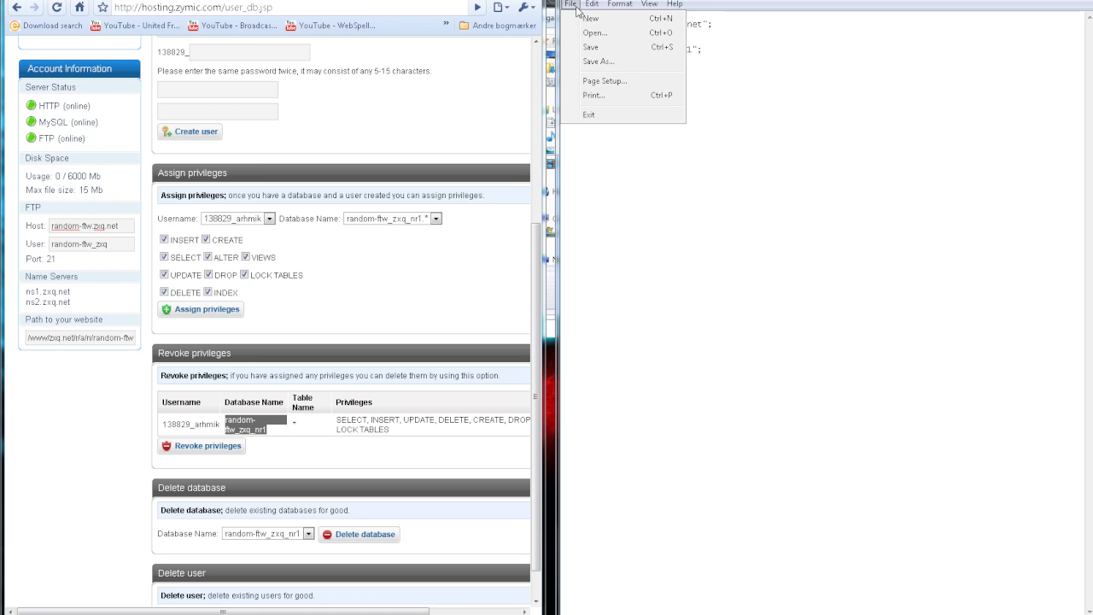
click(605, 49)
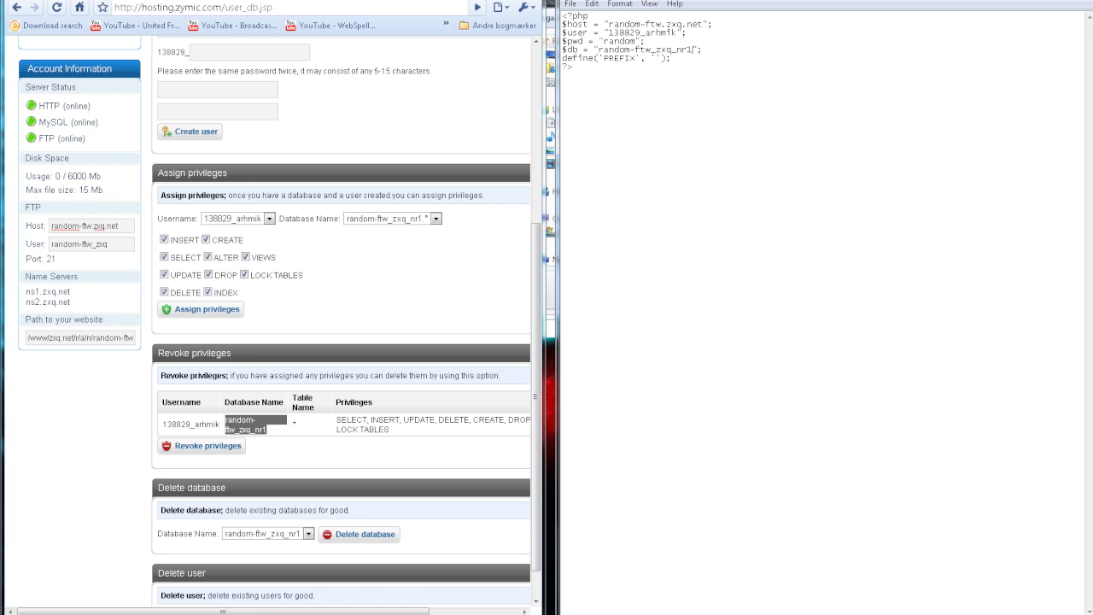
- Close Notepad, minimize the browser, and arrange the folder window and FileZilla side by side
click(1088, 5)
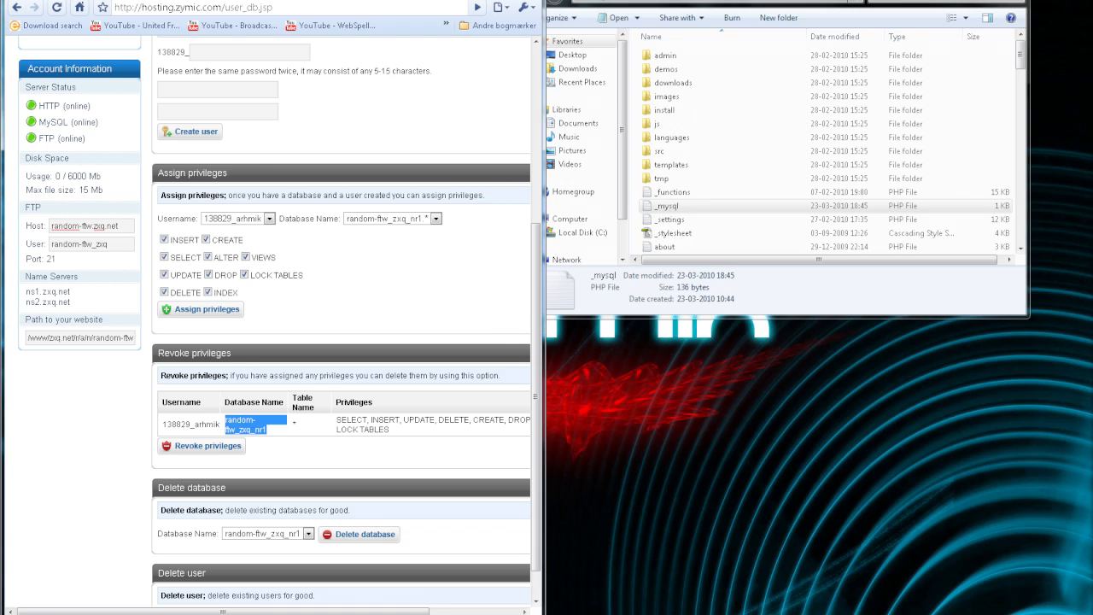
click(474, 1)
drag(700, 0, 319, 4)
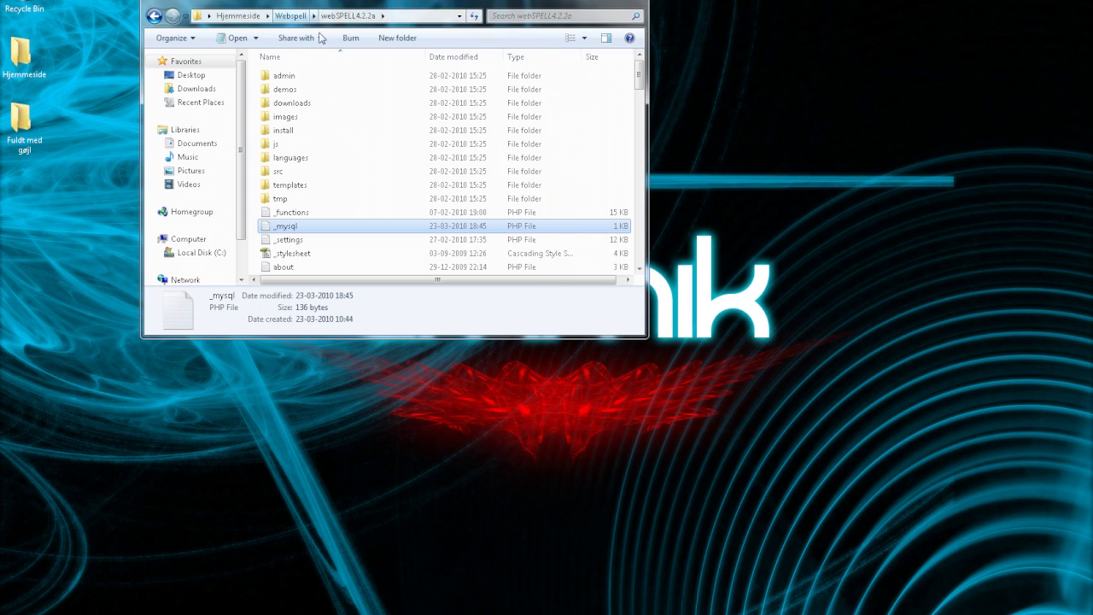
click(503, 610)
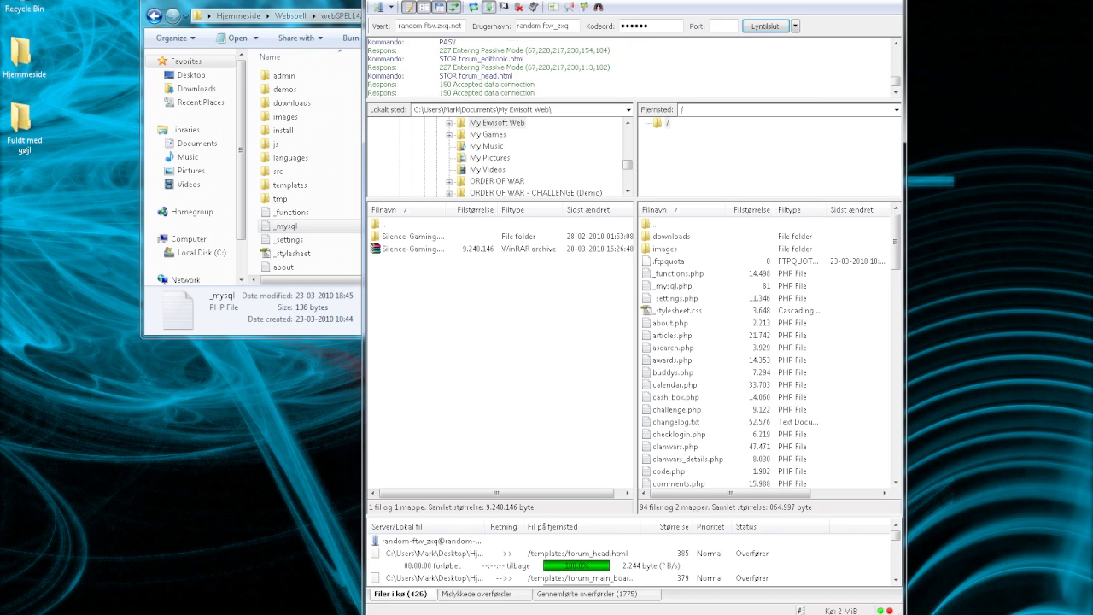
drag(597, 1, 784, 2)
drag(429, 3, 305, 2)
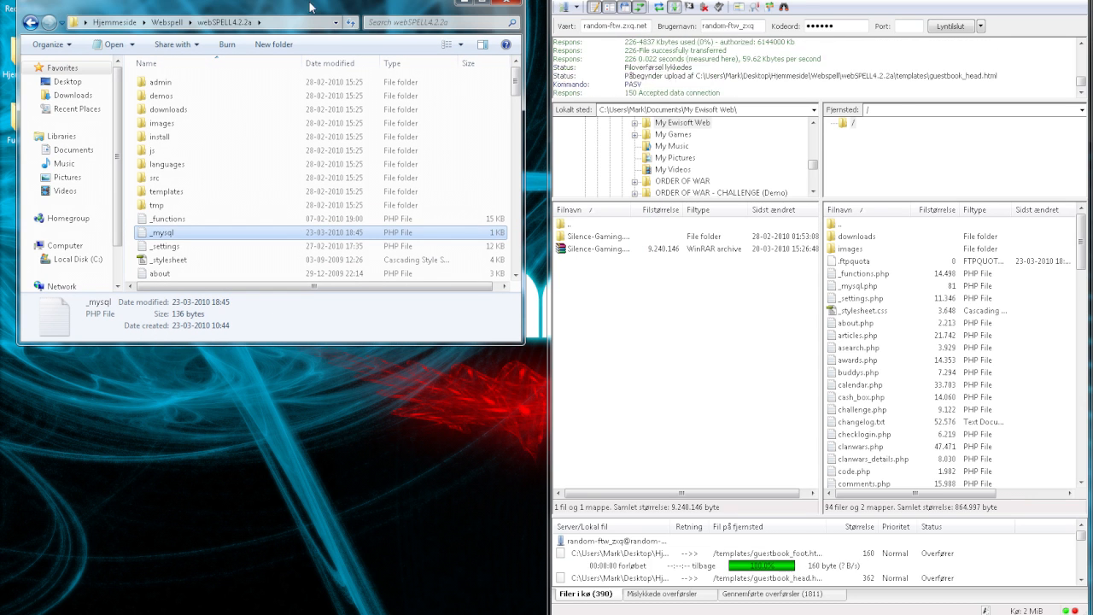